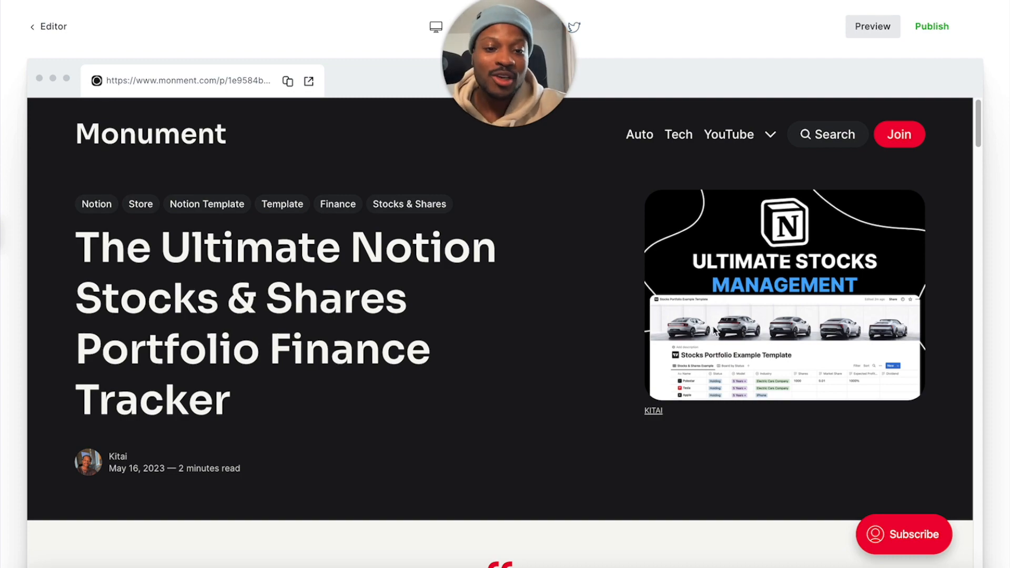
# Read through the article preview of the Notion stocks and shares portfolio tracker, including its download card and feature list.
pyautogui.scroll(-8, 705, 321)
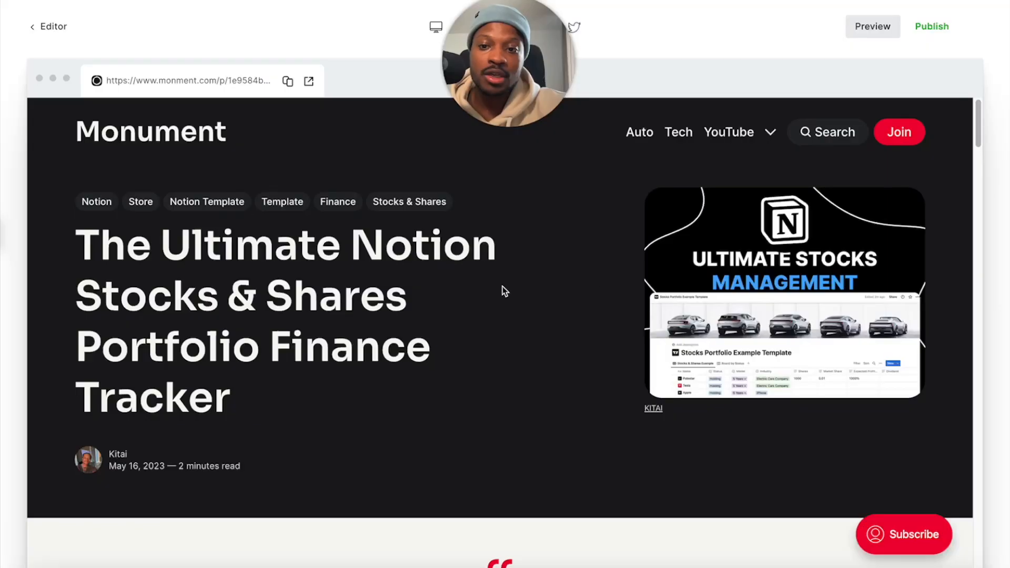
pyautogui.scroll(-10, 611, 361)
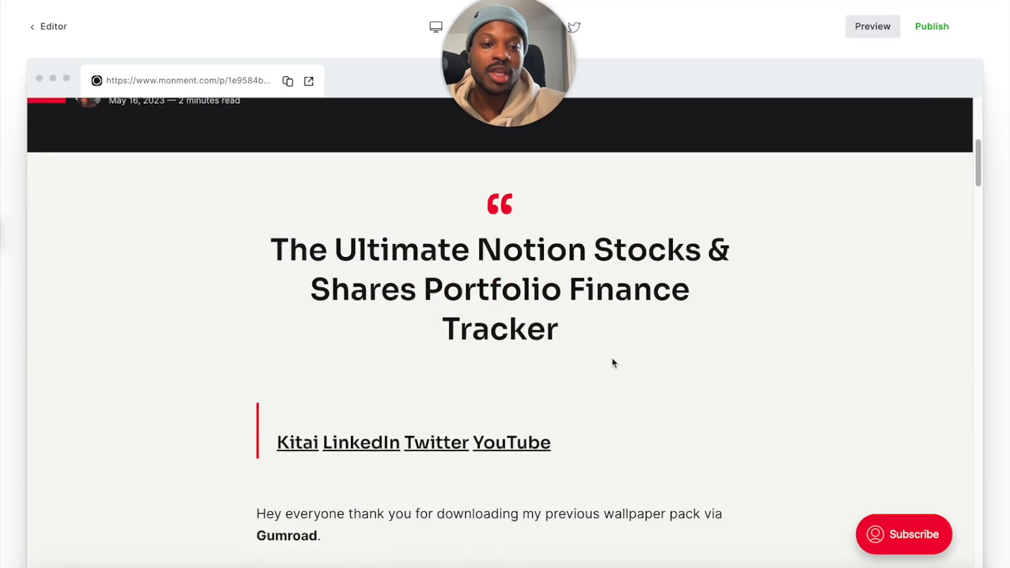
pyautogui.scroll(-4, 491, 337)
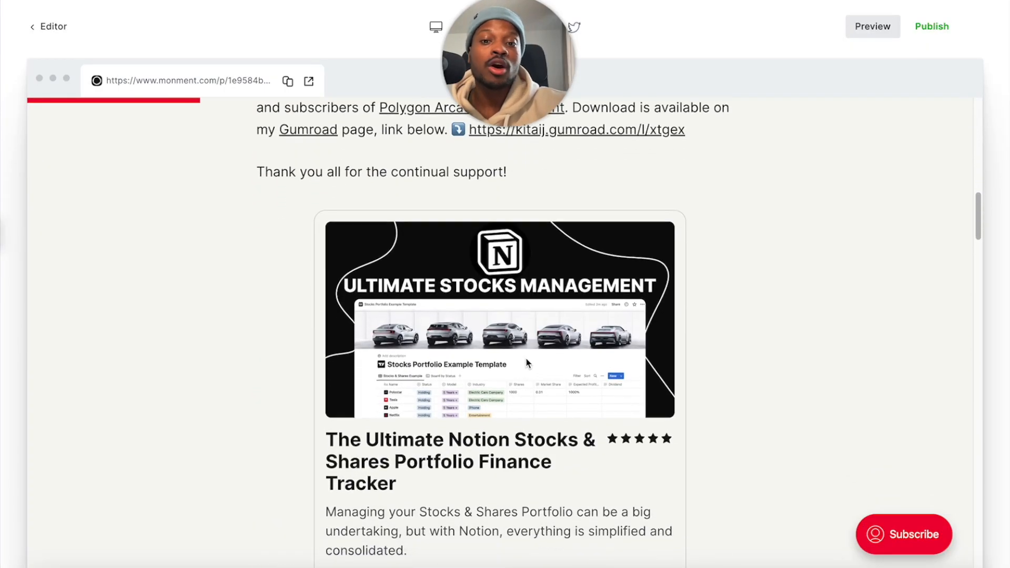
pyautogui.scroll(1, 529, 356)
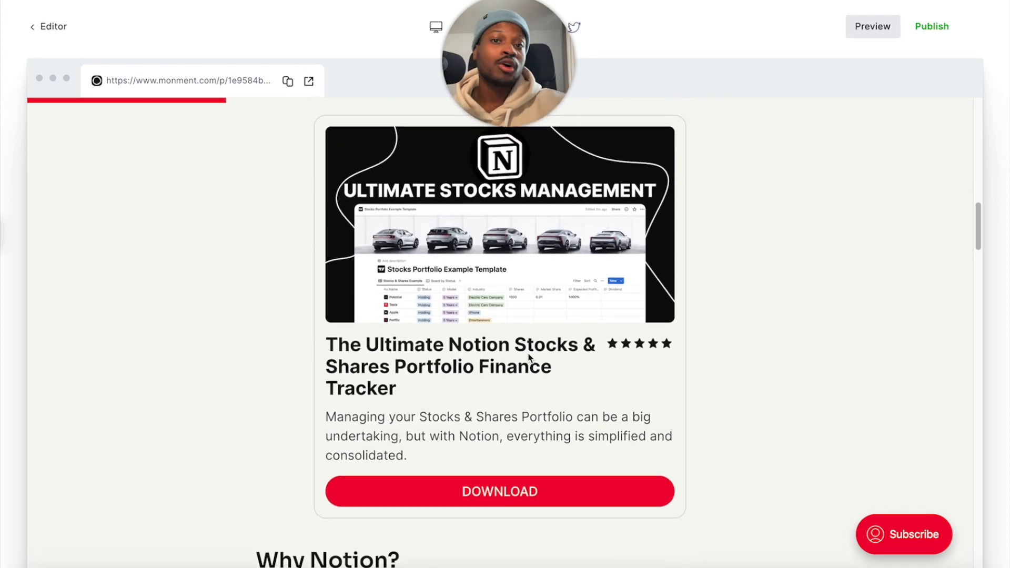
pyautogui.scroll(-7, 529, 358)
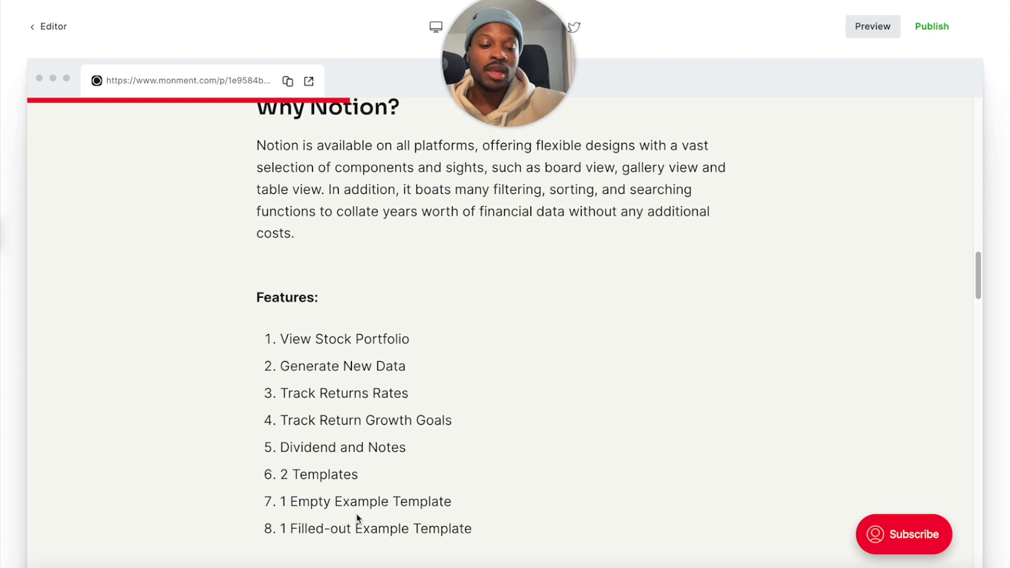
pyautogui.scroll(15, 402, 305)
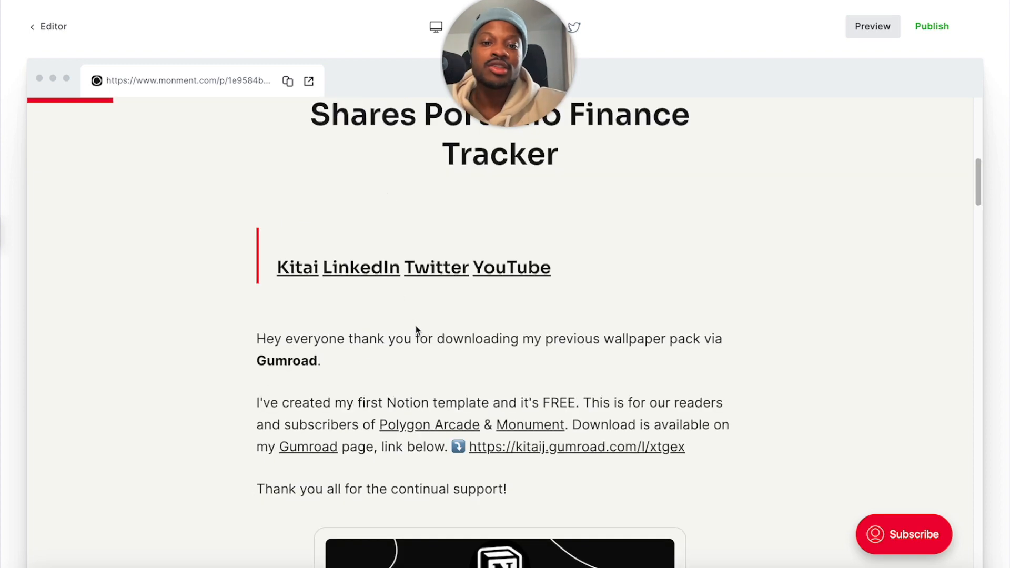
pyautogui.scroll(10, 417, 333)
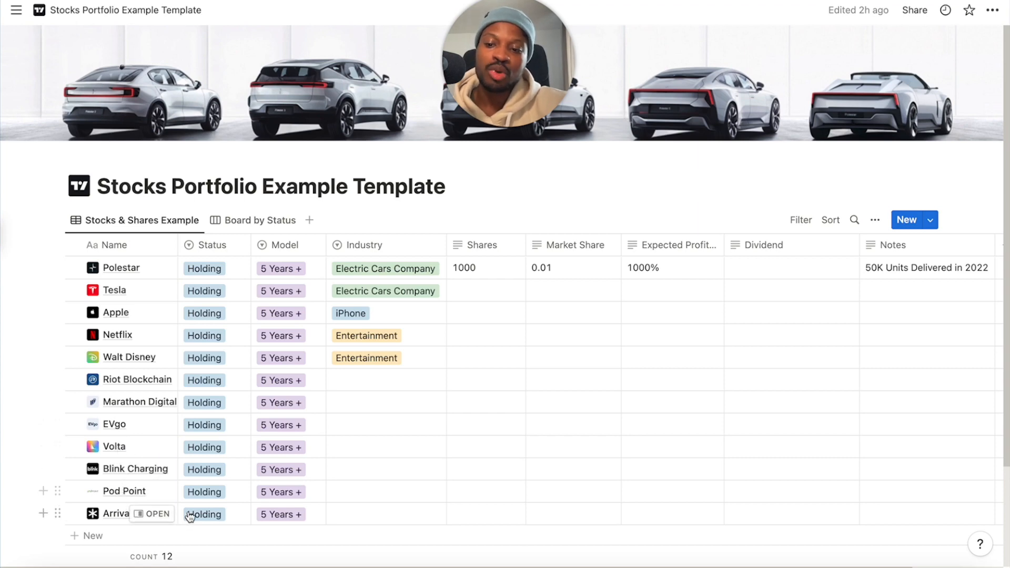
# Set the Polestar row's status to Watchlist, and finally to Learning.
pyautogui.scroll(-1, 263, 368)
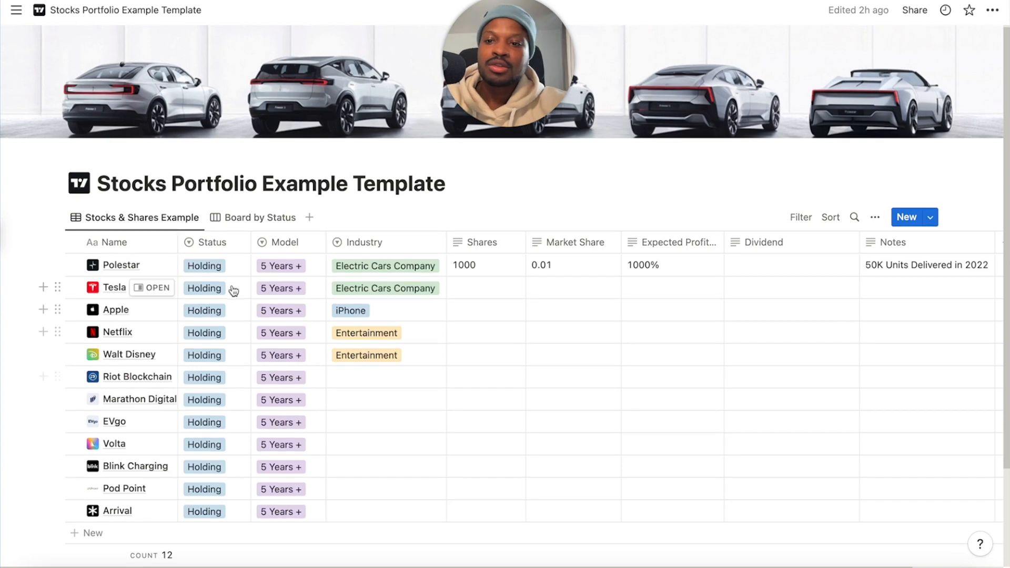
pyautogui.click(220, 268)
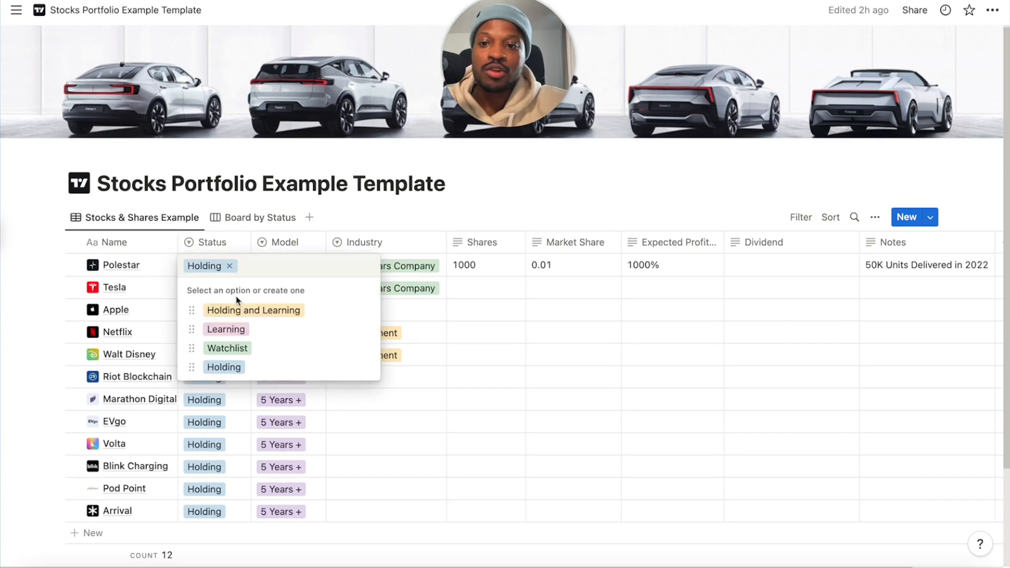
pyautogui.click(229, 351)
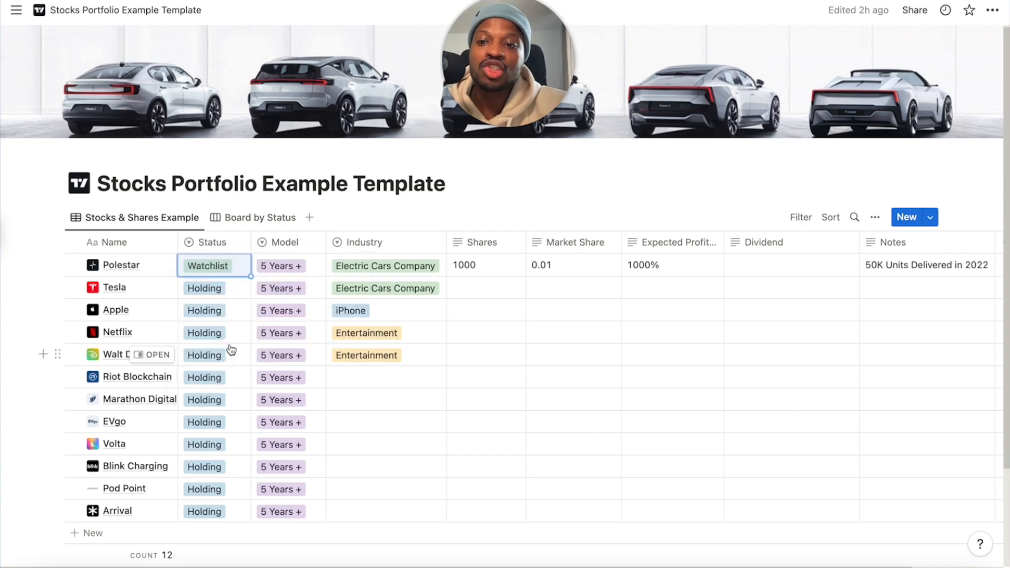
pyautogui.click(222, 273)
pyautogui.click(229, 331)
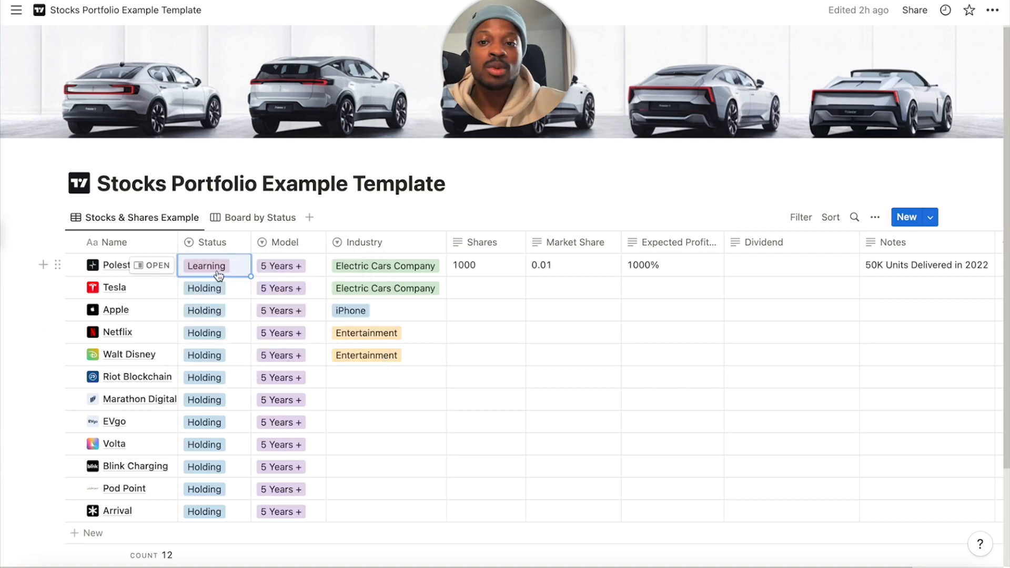
# Examine the available Model options for the Polestar row without choosing a different one.
pyautogui.click(283, 269)
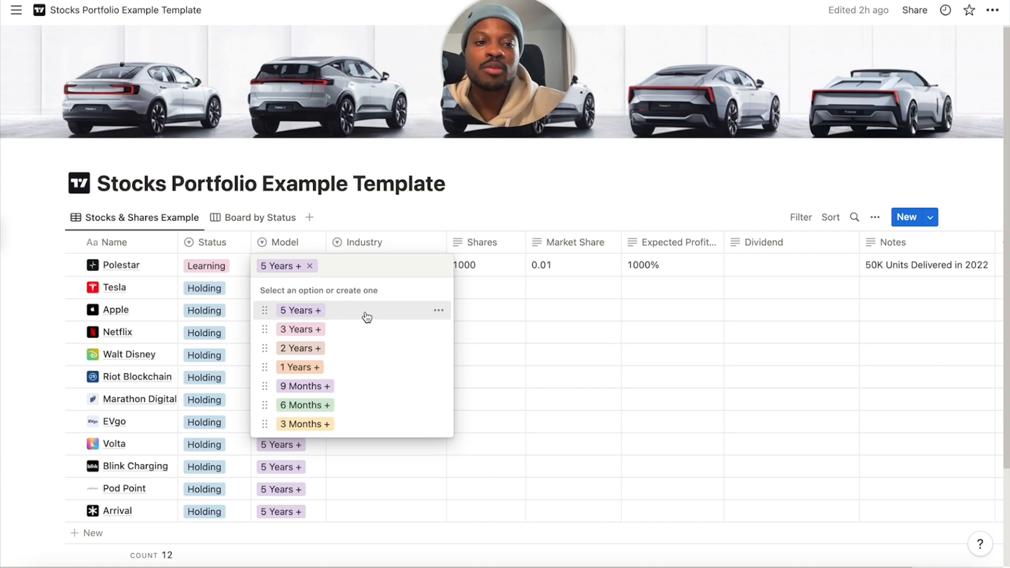
pyautogui.press('Escape')
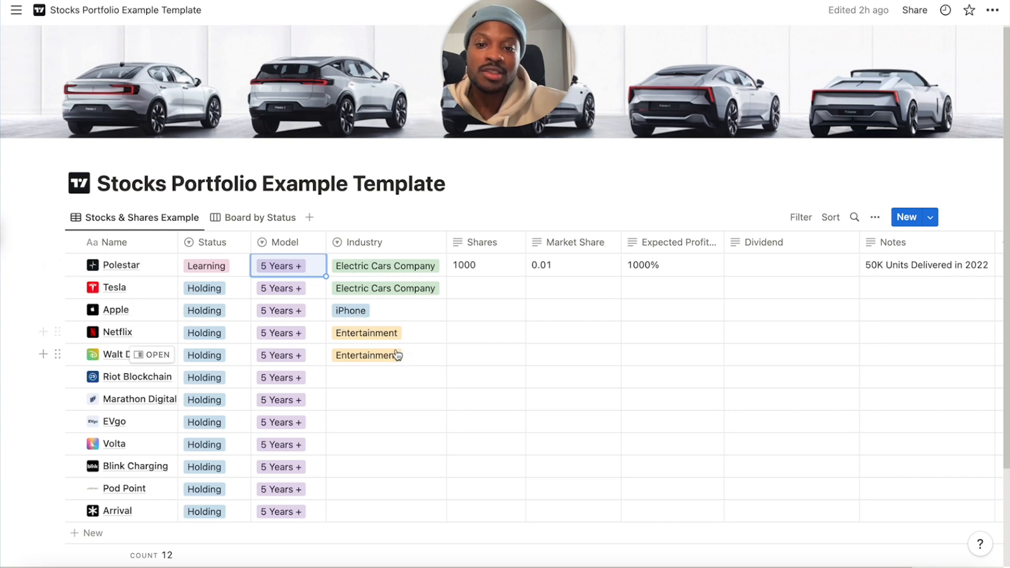
pyautogui.press('Escape')
# Add a new option named Sports to the Industry property.
pyautogui.click(386, 241)
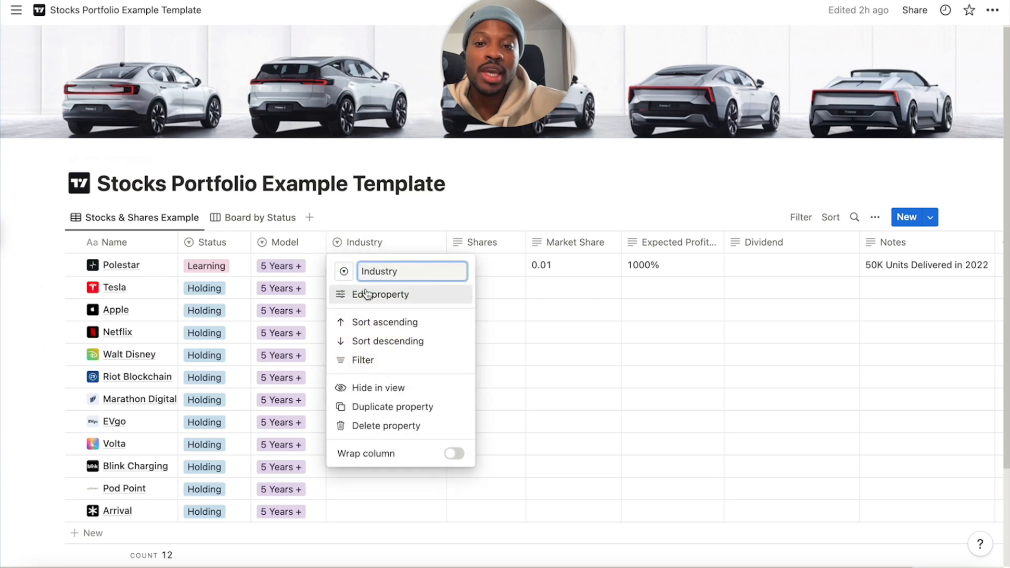
pyautogui.click(412, 295)
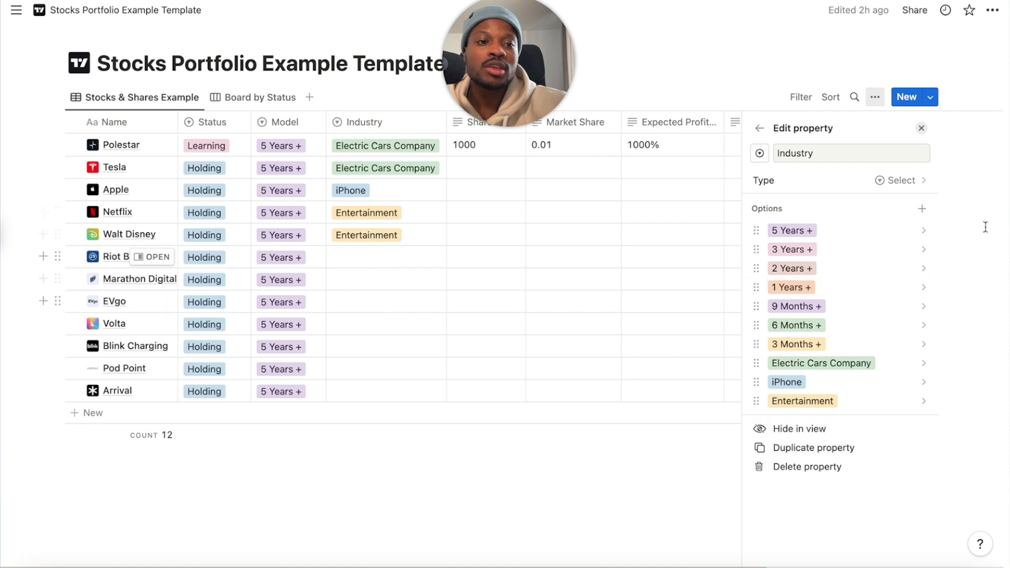
pyautogui.click(922, 209)
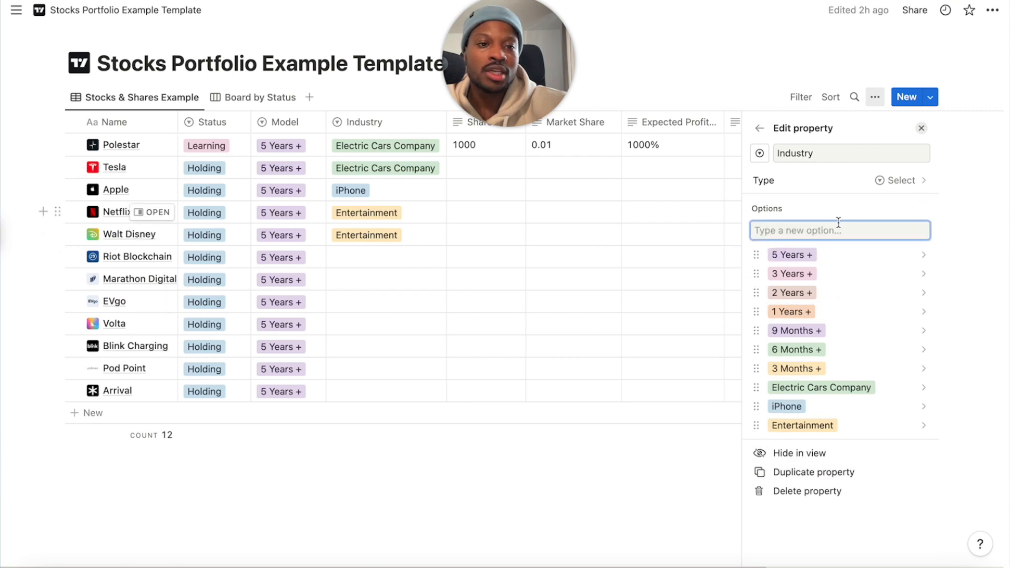
pyautogui.click(922, 209)
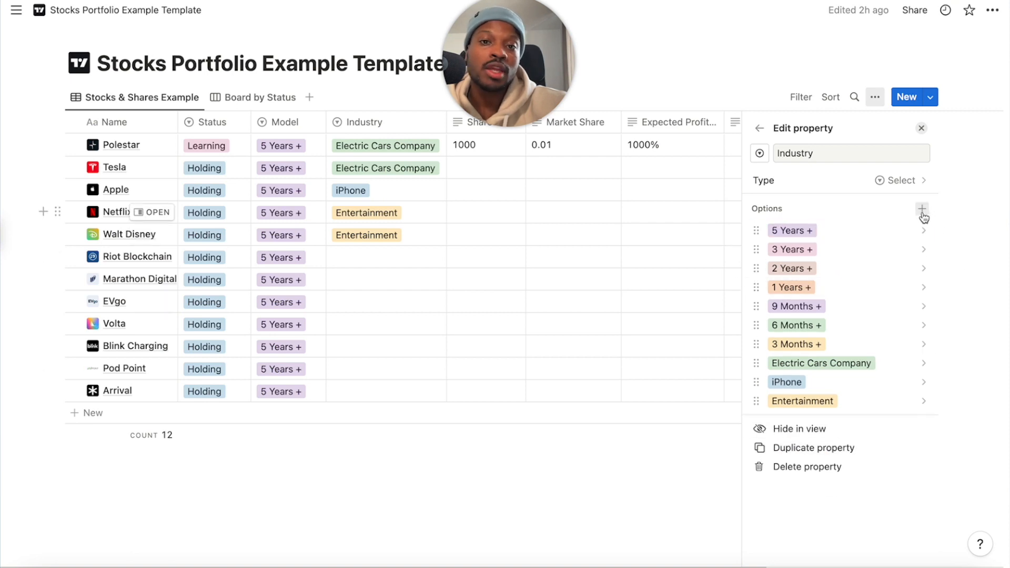
pyautogui.click(922, 209)
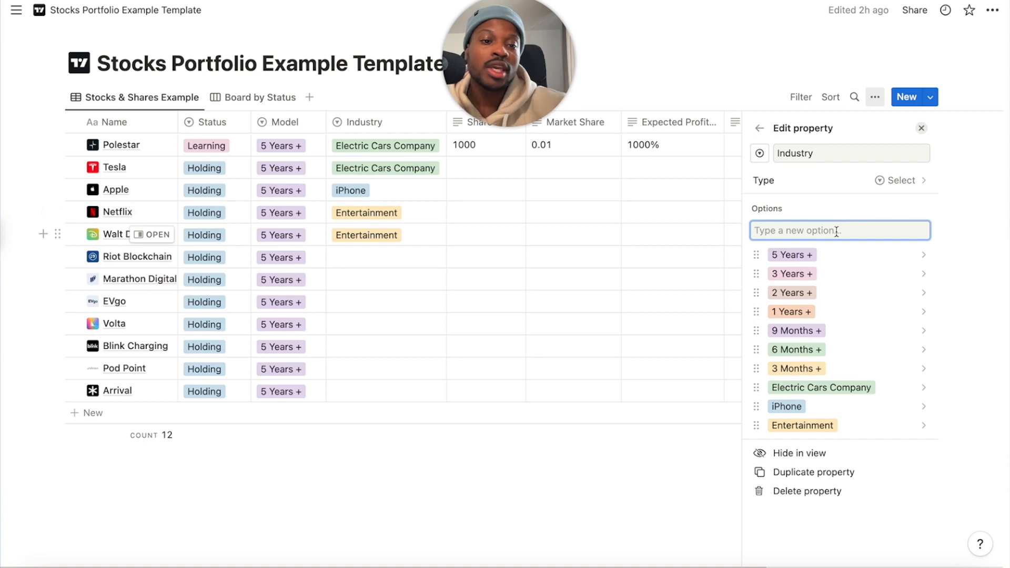
pyautogui.write('Sport')
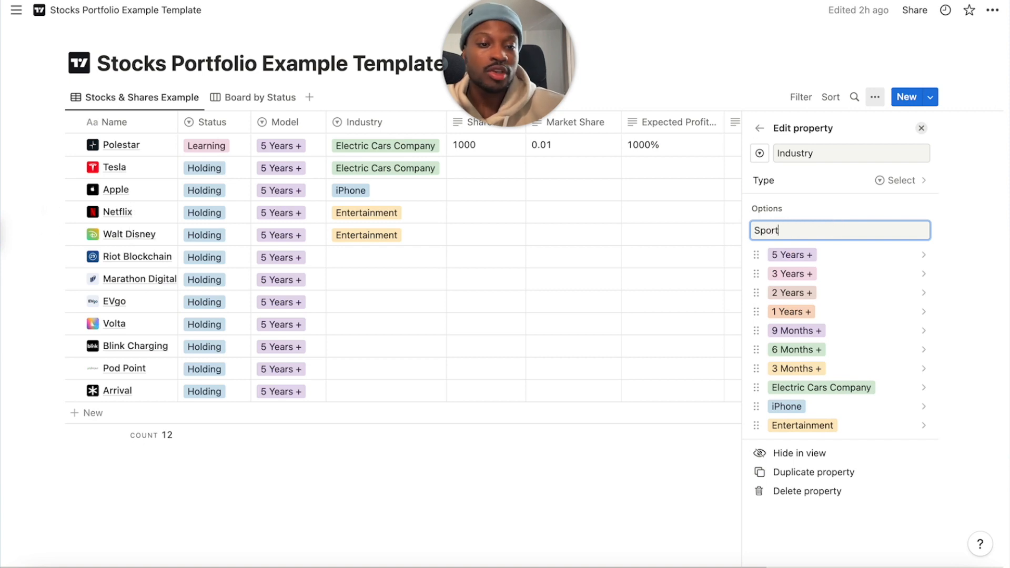
pyautogui.write('s')
pyautogui.press('Return')
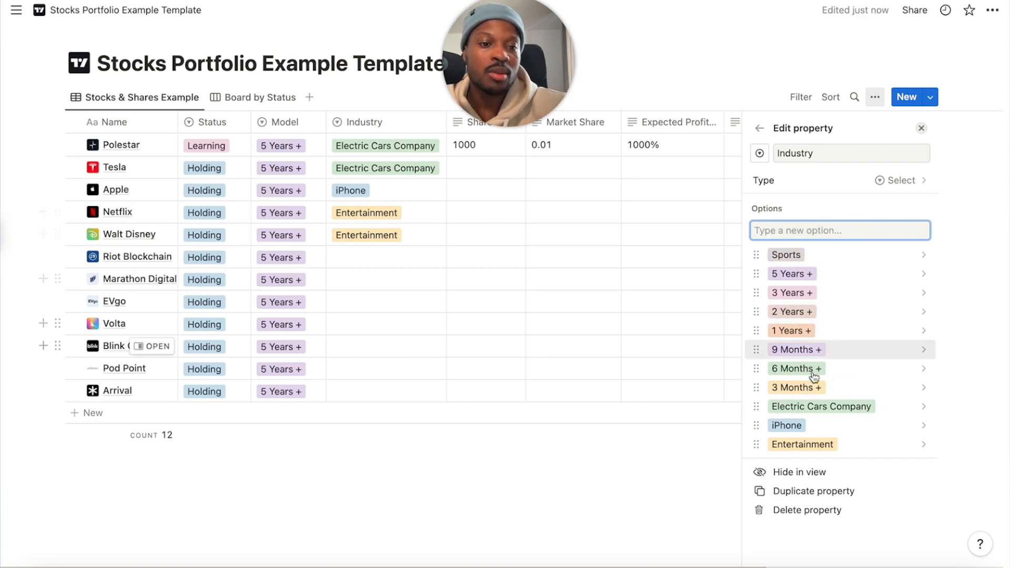
# Move the Sports option between iPhone and Entertainment, colour it red, and finish editing the Industry property.
pyautogui.moveTo(789, 254); pyautogui.dragTo(794, 408)
pyautogui.click(807, 438)
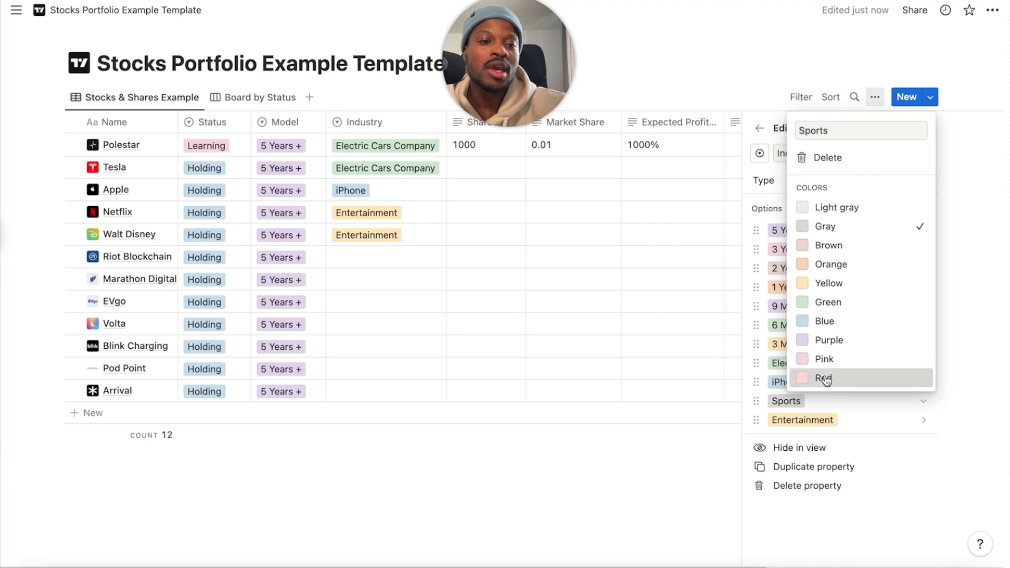
pyautogui.click(824, 379)
pyautogui.click(807, 409)
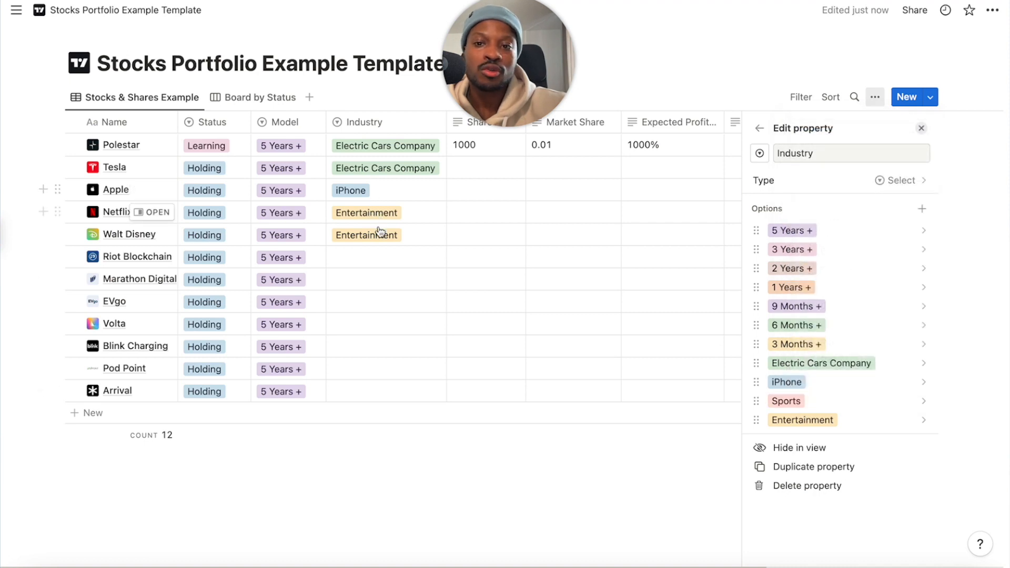
pyautogui.click(377, 268)
pyautogui.scroll(3, 376, 268)
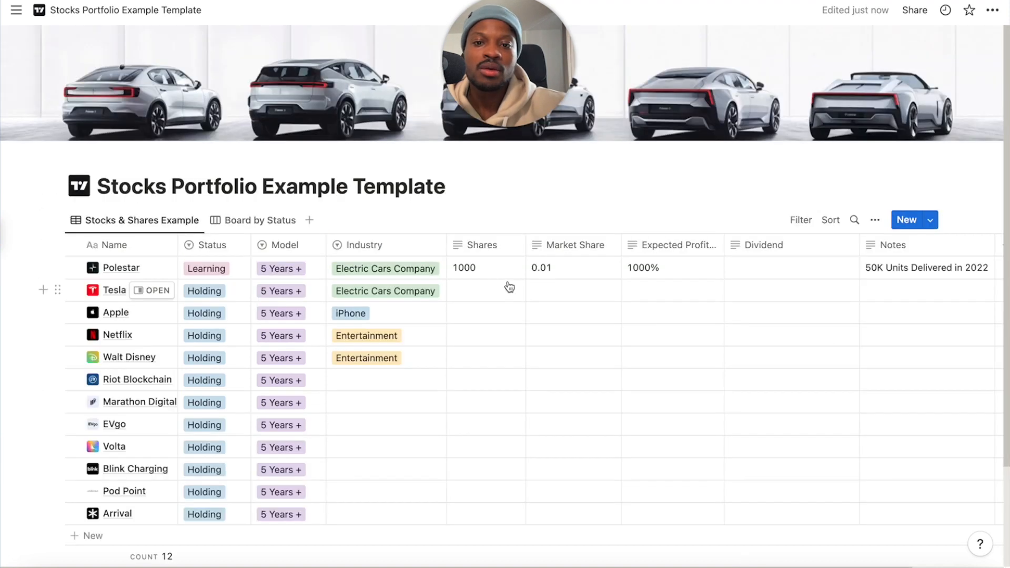
# Inspect the Shares and Market Share entries of the Polestar row without editing them.
pyautogui.click(476, 273)
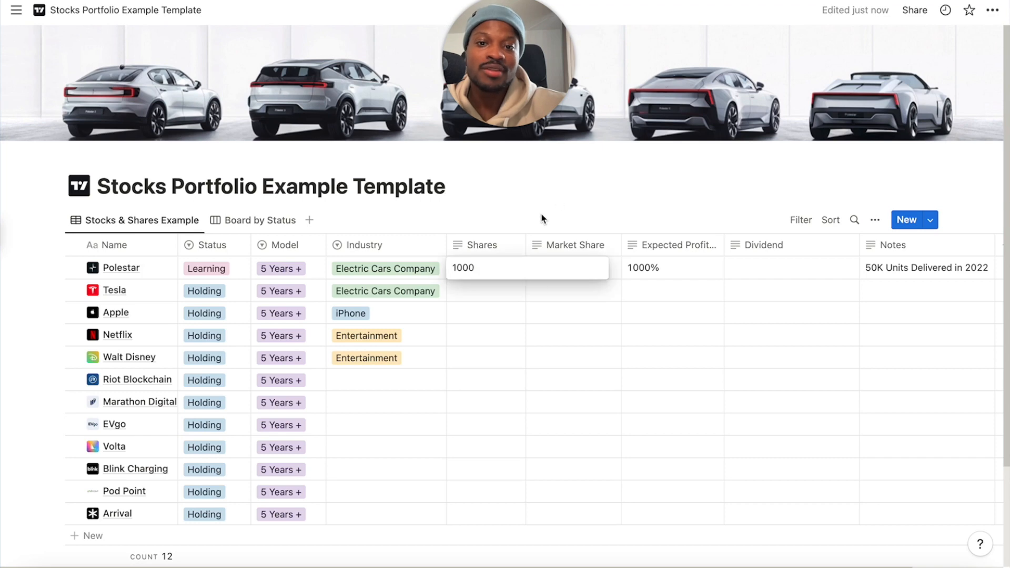
pyautogui.press('Escape')
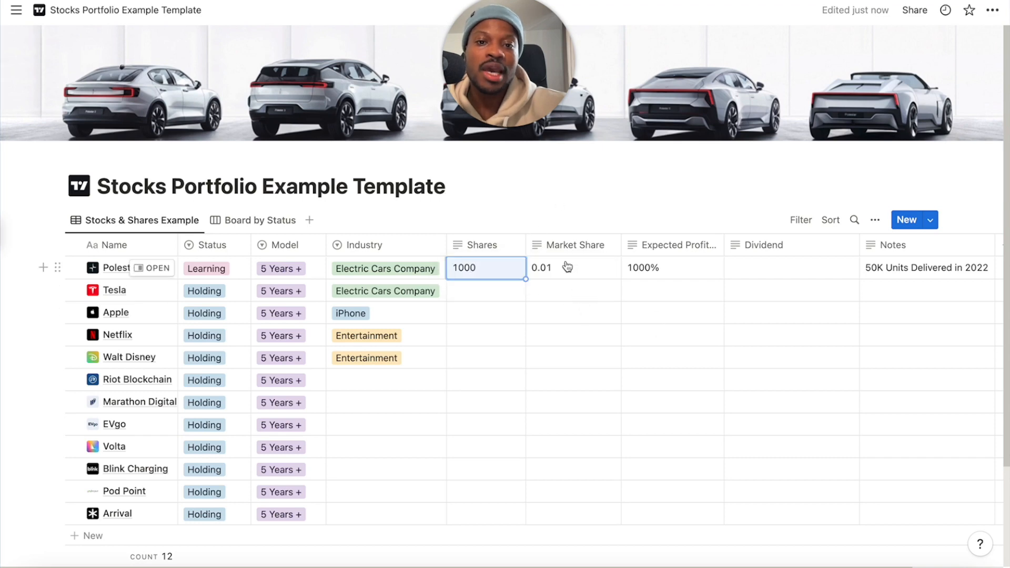
pyautogui.click(567, 267)
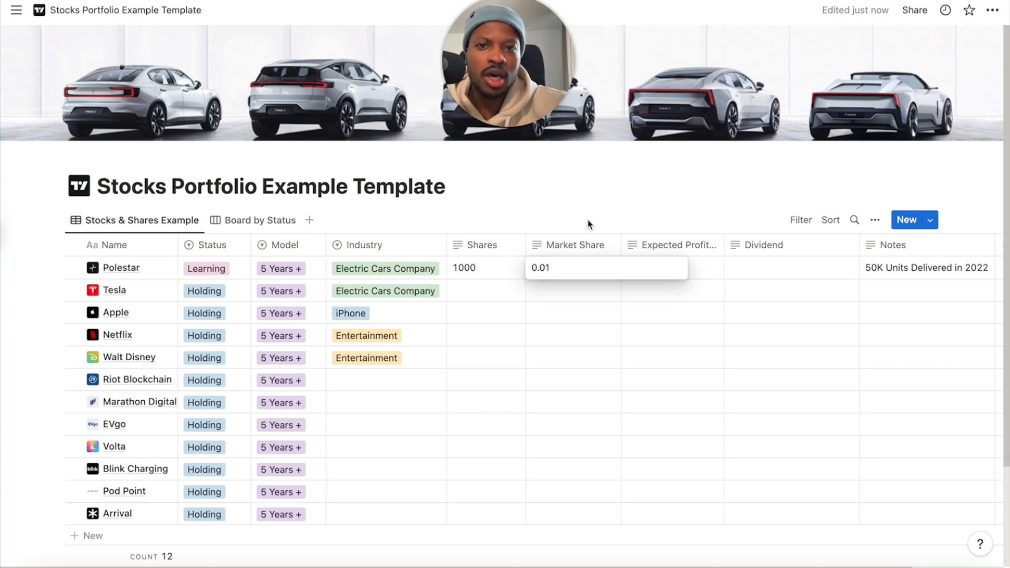
pyautogui.click(559, 291)
# Set the Market Share of the Tesla row to 35%.
pyautogui.click(561, 291)
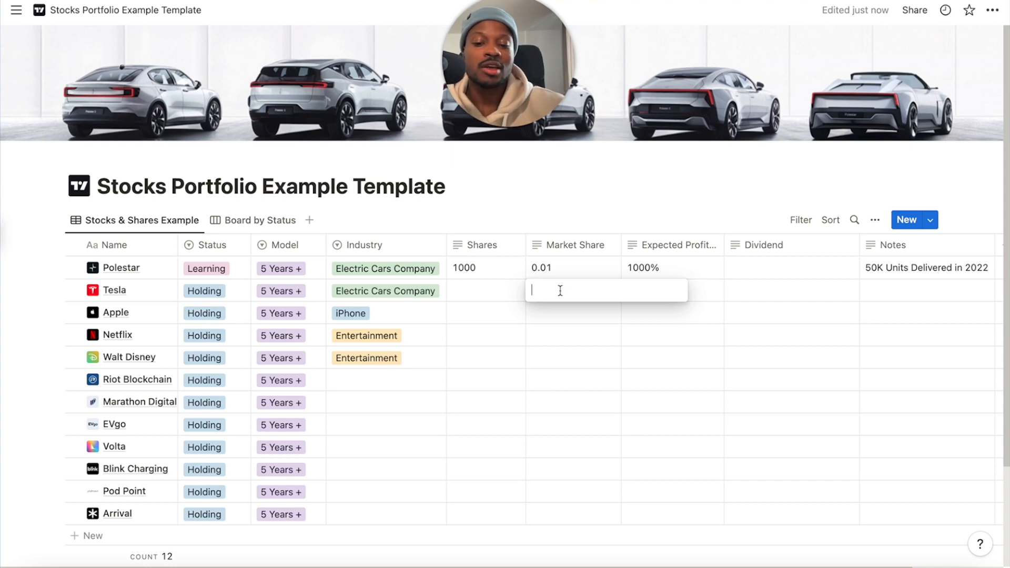
pyautogui.write('35%')
pyautogui.click(572, 204)
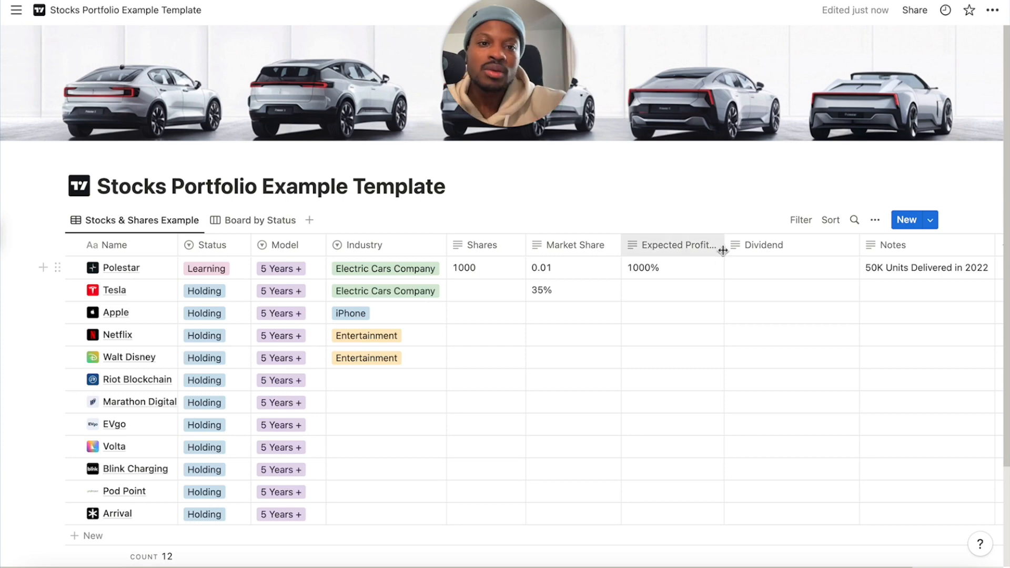
# Widen the Expected Profits $ column to fit its full heading and narrow the Dividend column.
pyautogui.moveTo(725, 245); pyautogui.dragTo(745, 248)
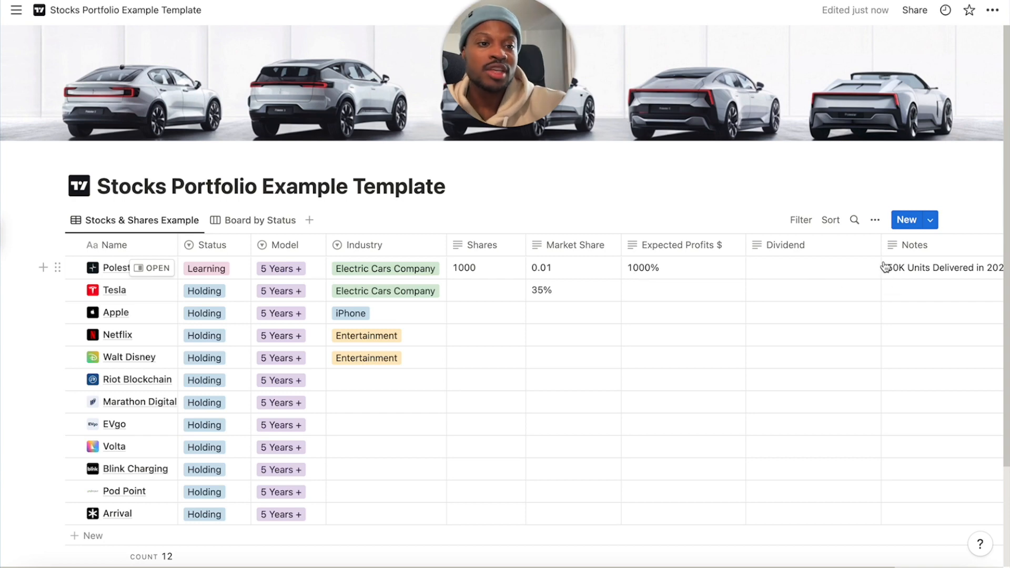
pyautogui.moveTo(881, 244); pyautogui.dragTo(856, 245)
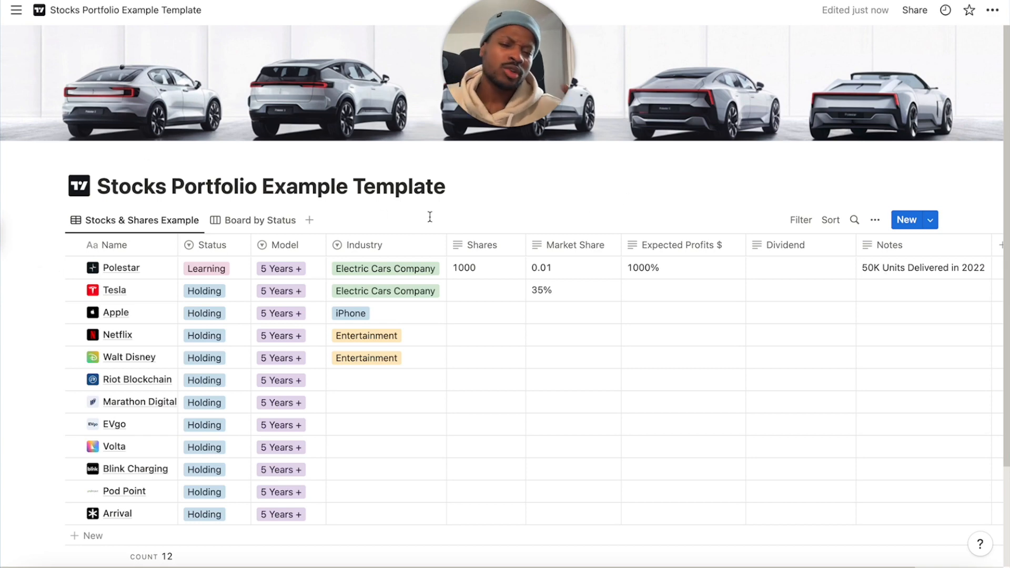
# Replace the page cover with the uploaded car image "Screenshot 2023-05-14 at 13.21.08".
pyautogui.moveTo(645, 138)
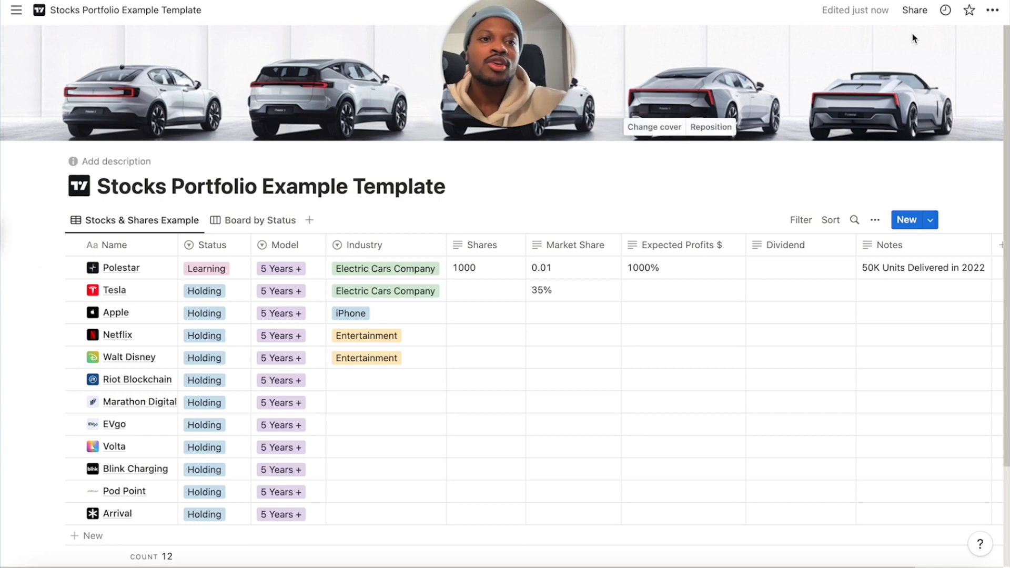
pyautogui.click(653, 129)
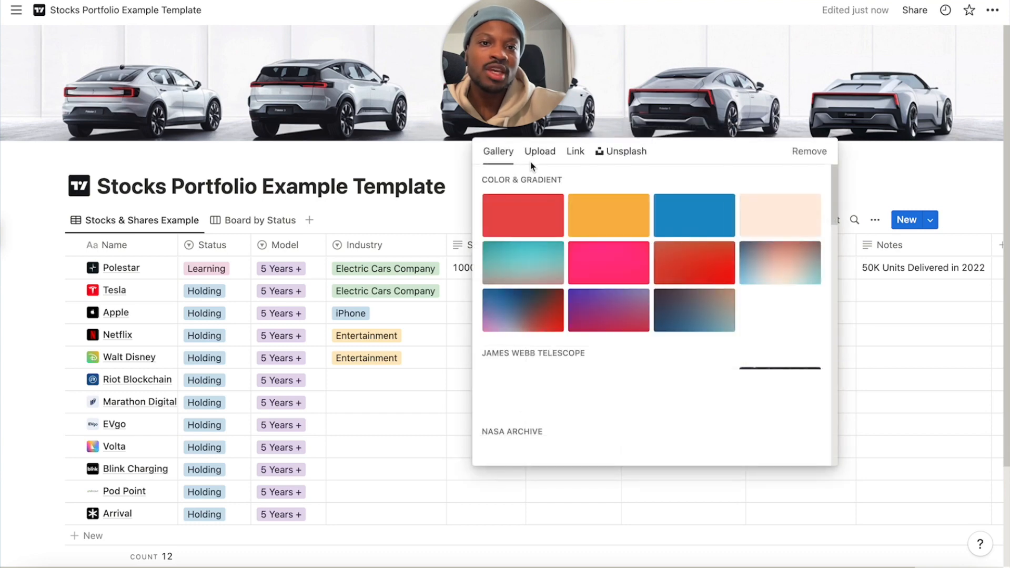
pyautogui.click(545, 156)
pyautogui.click(641, 183)
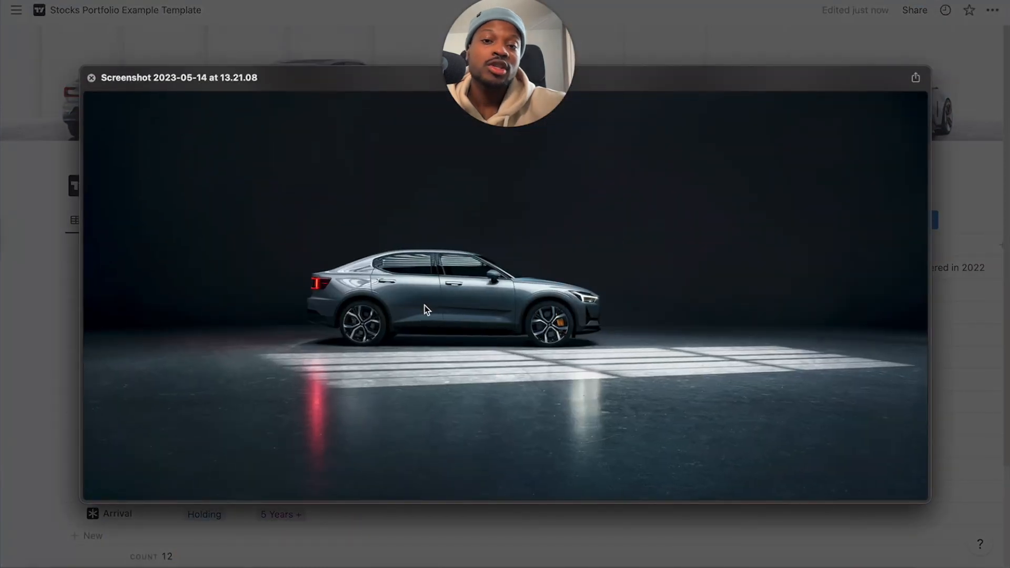
pyautogui.press('space')
pyautogui.doubleClick(375, 321)
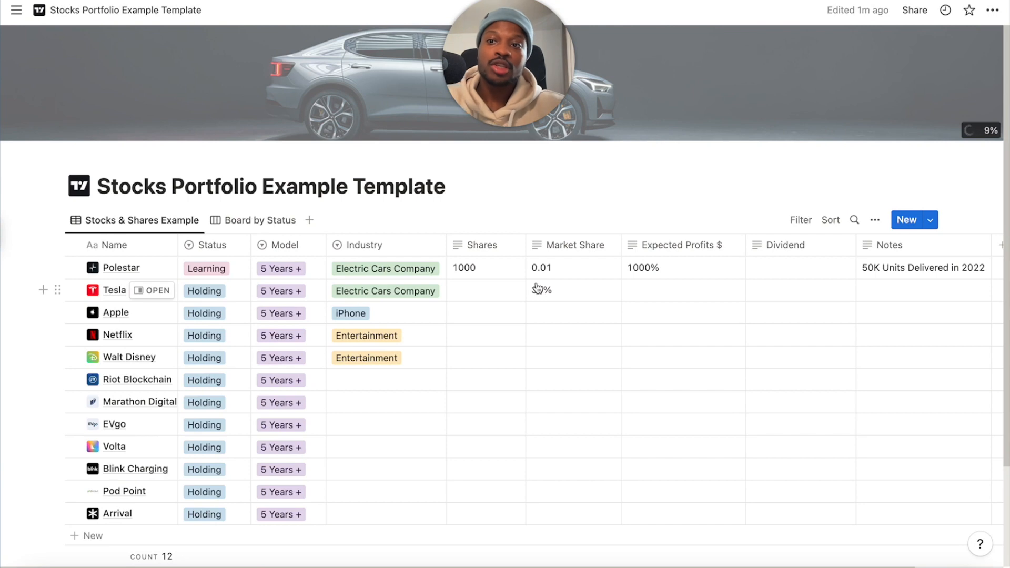
# View the custom image upload options for the page icon without changing it.
pyautogui.click(87, 197)
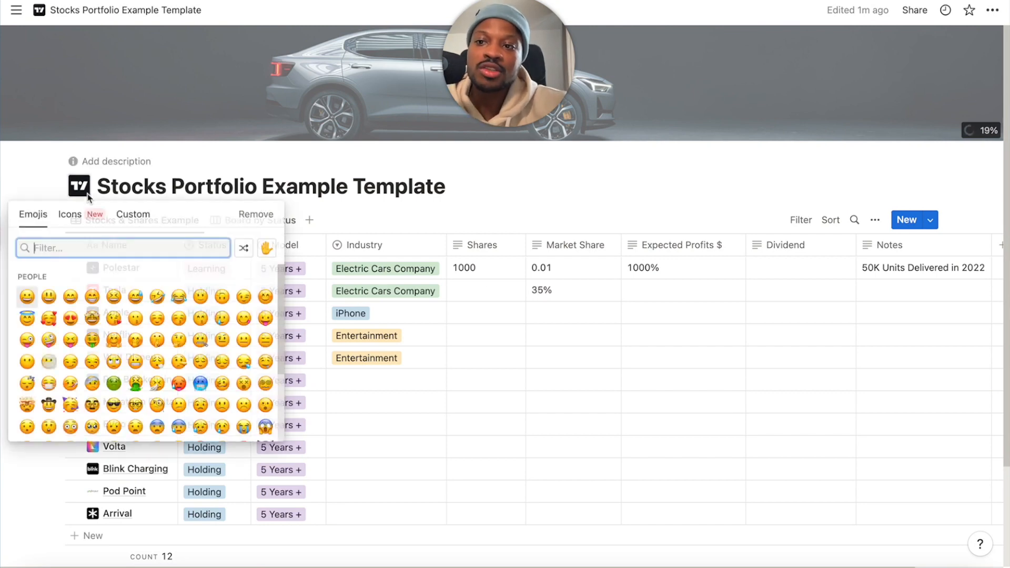
pyautogui.click(133, 214)
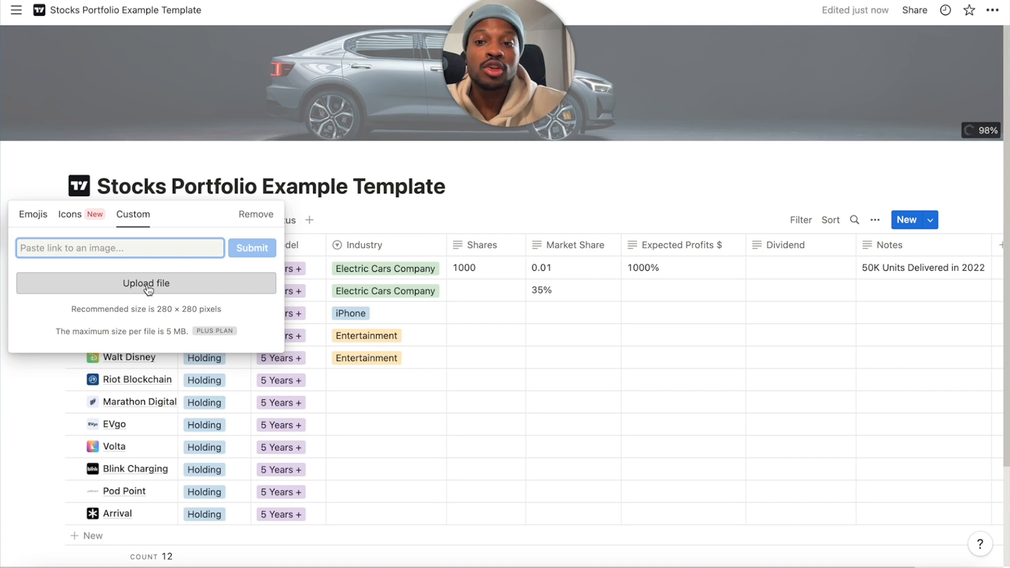
pyautogui.click(466, 197)
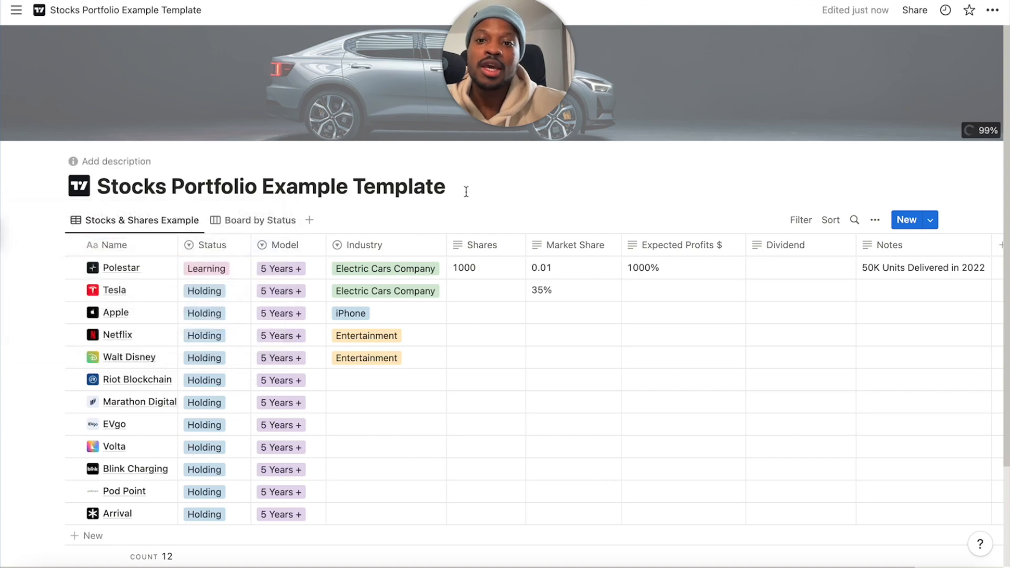
pyautogui.moveTo(462, 196); pyautogui.dragTo(107, 184)
pyautogui.click(108, 185)
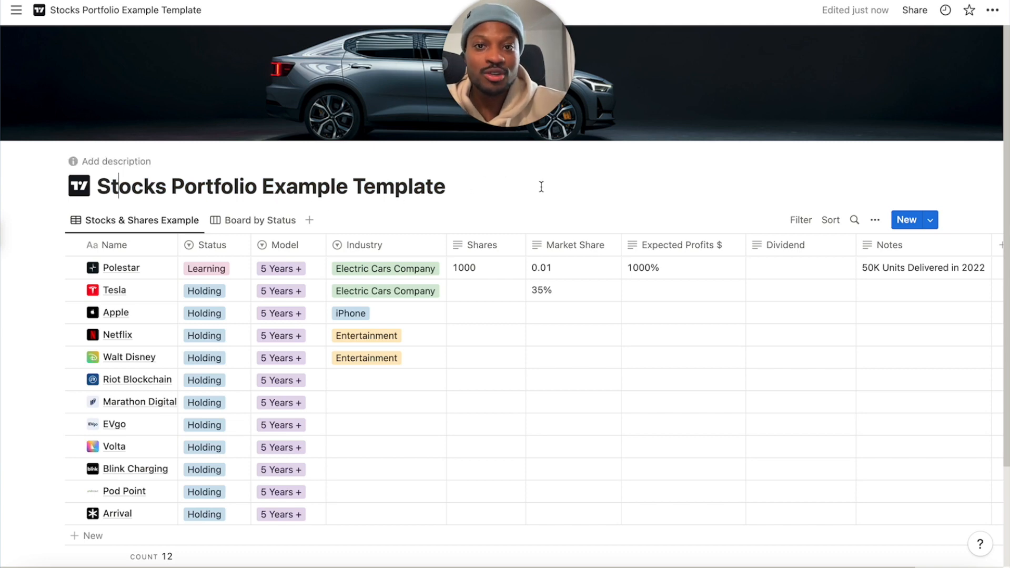
pyautogui.scroll(-1, 431, 210)
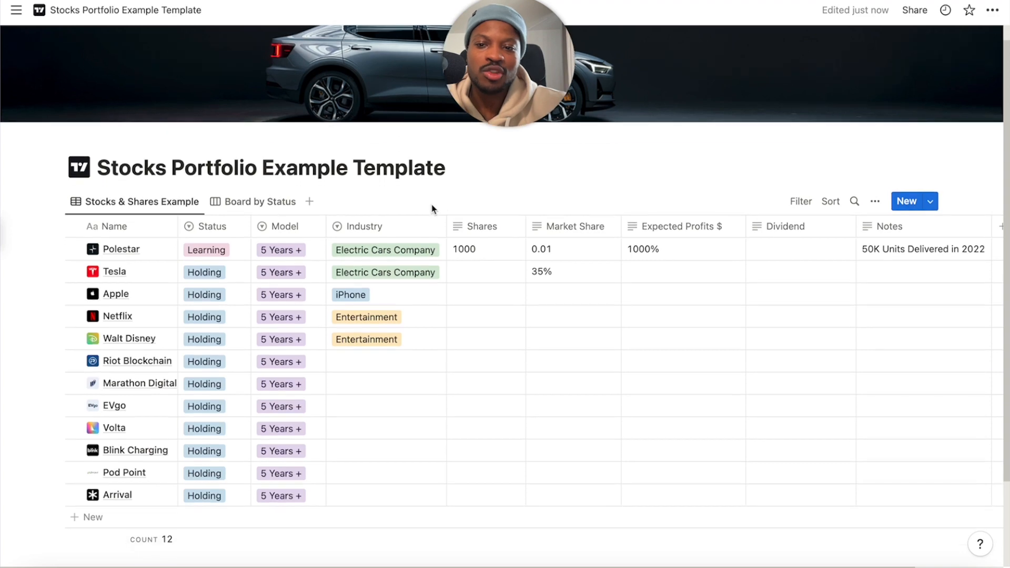
pyautogui.scroll(1, 421, 216)
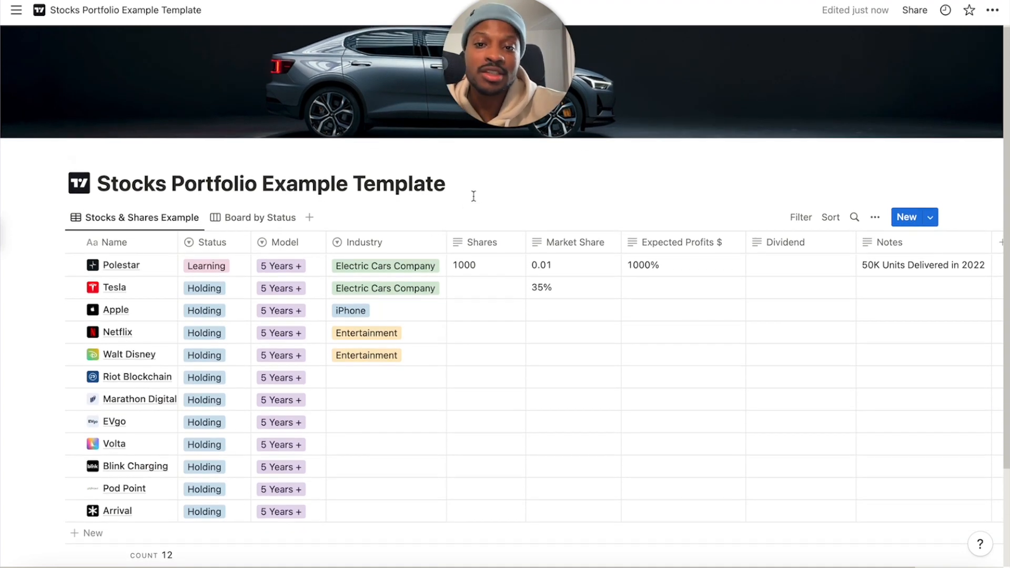
pyautogui.click(119, 183)
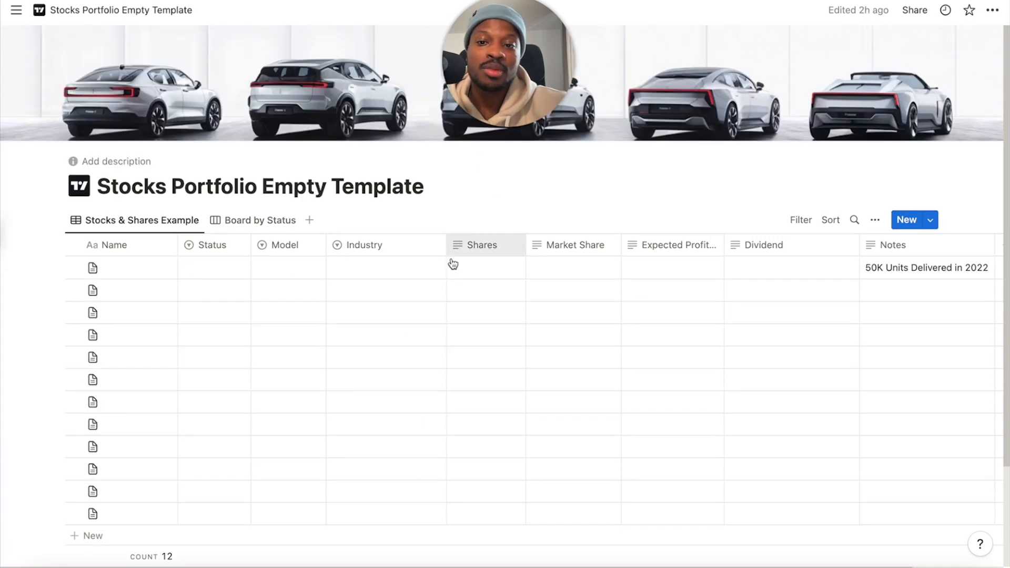
# Name the first row of the Stocks Portfolio Empty Template Formula 1 and start adding an icon to its page.
pyautogui.moveTo(113, 268)
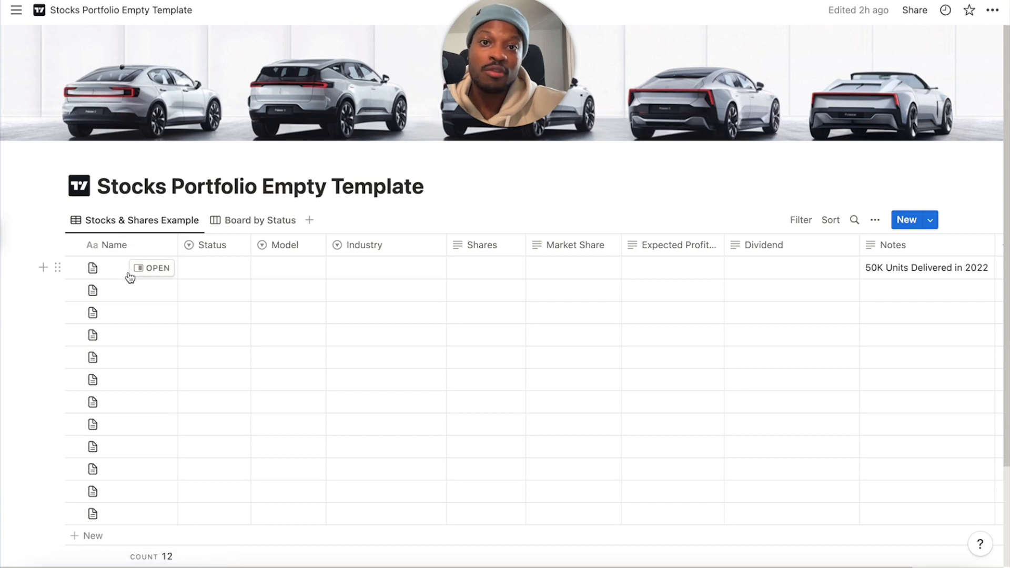
pyautogui.click(131, 273)
pyautogui.write('Formula 1')
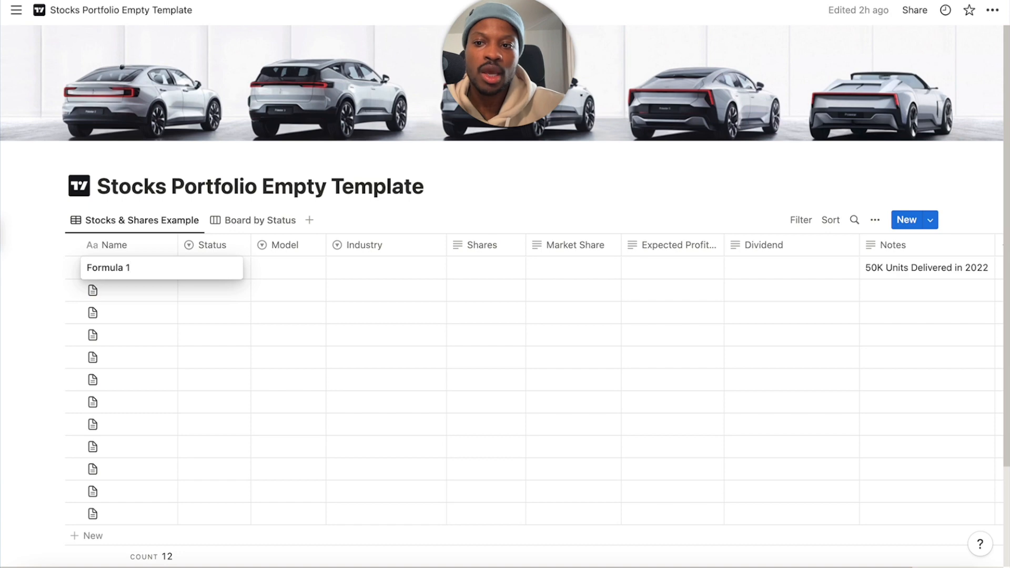
pyautogui.press('Return')
pyautogui.click(152, 271)
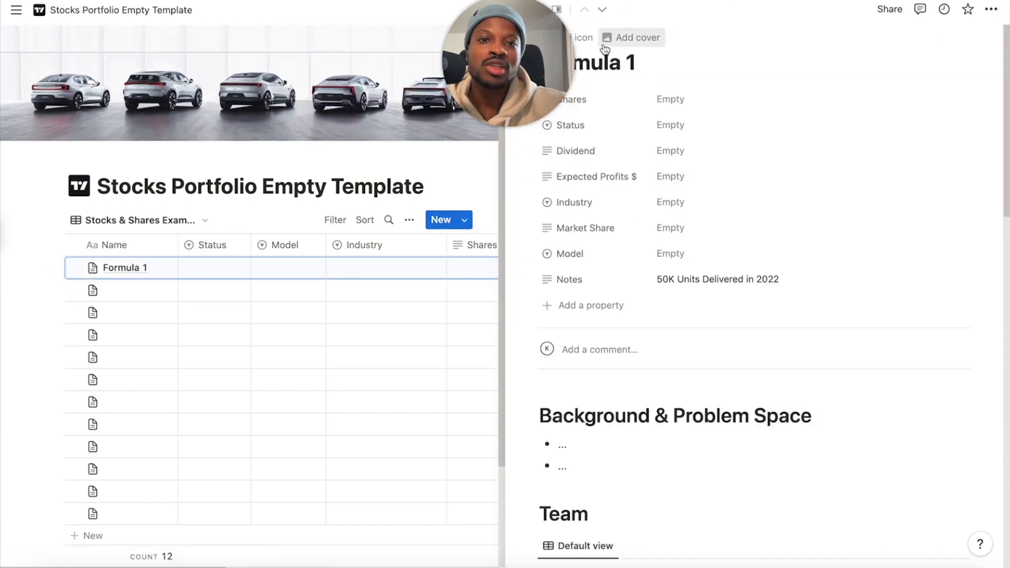
pyautogui.moveTo(539, 64)
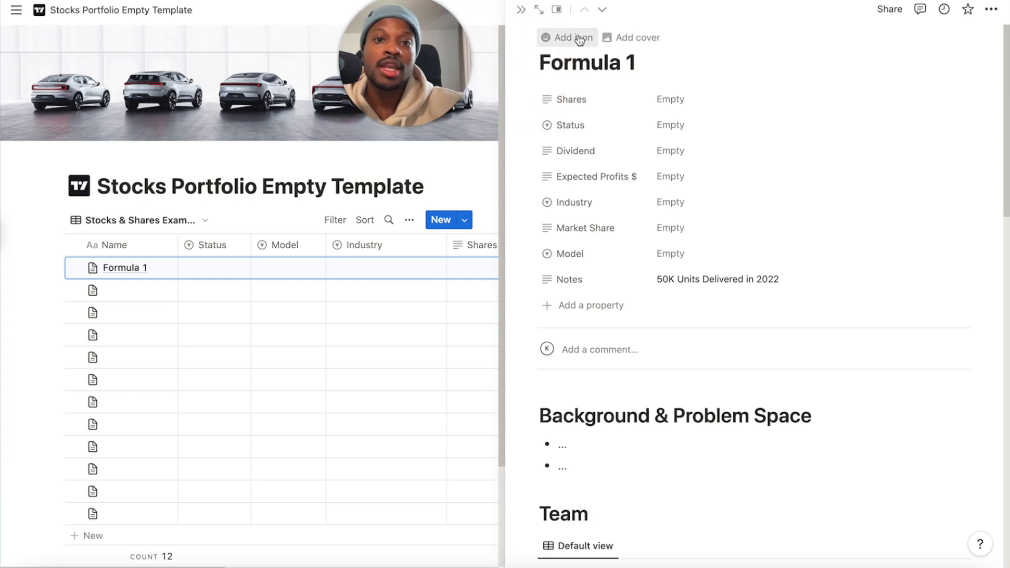
pyautogui.click(580, 38)
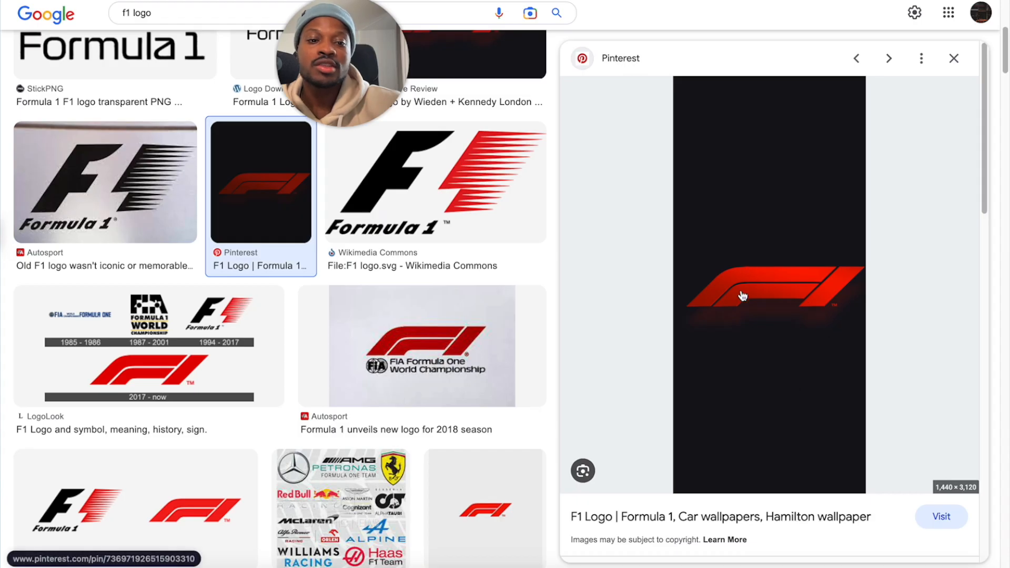
# Switch to the Google Images results for "f1 logo" and capture a screenshot of the red F1 logo on its black background.
pyautogui.rightClick(791, 312)
pyautogui.click(845, 449)
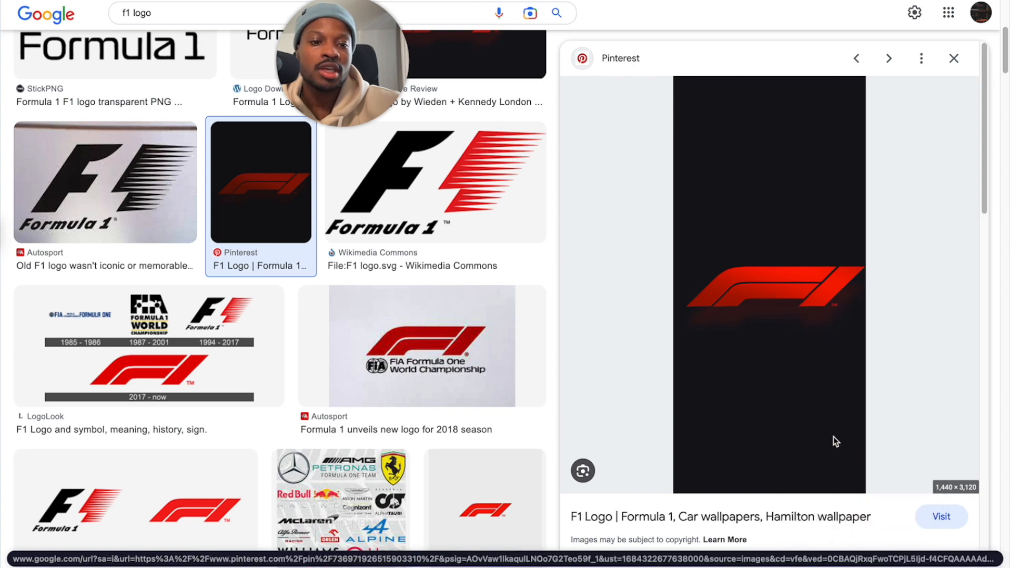
pyautogui.click(757, 418)
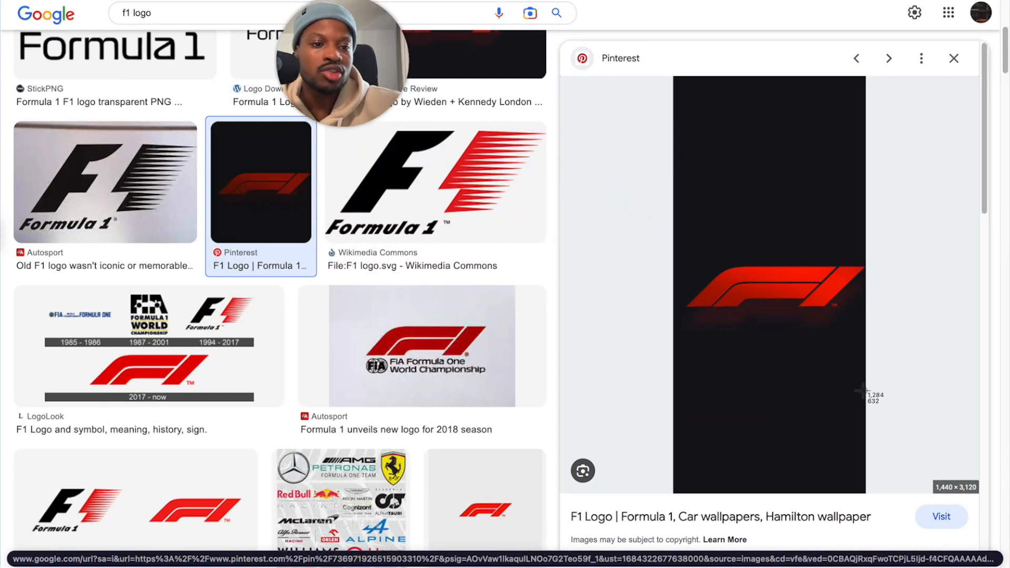
pyautogui.moveTo(861, 390); pyautogui.dragTo(674, 171)
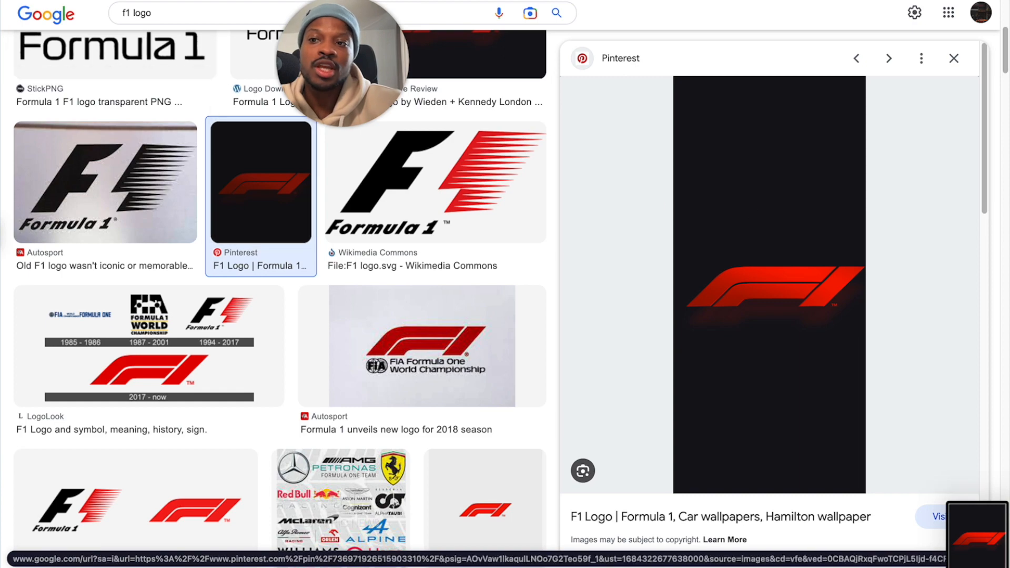
# Switch back to Notion and upload the captured F1 logo screenshot from Downloads as the Formula 1 page's custom icon.
pyautogui.press('super+Tab')
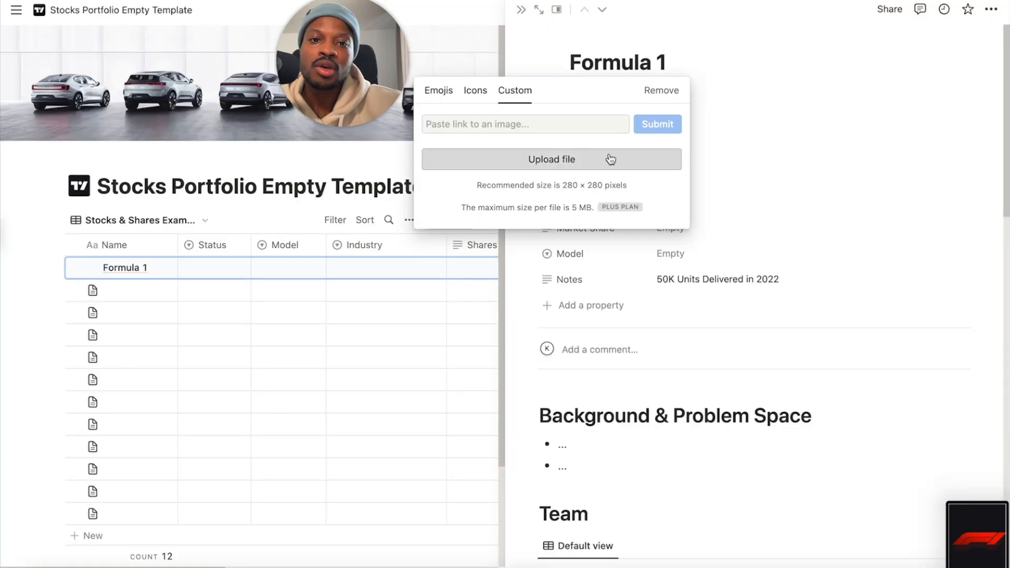
pyautogui.click(568, 162)
pyautogui.scroll(-3, 550, 254)
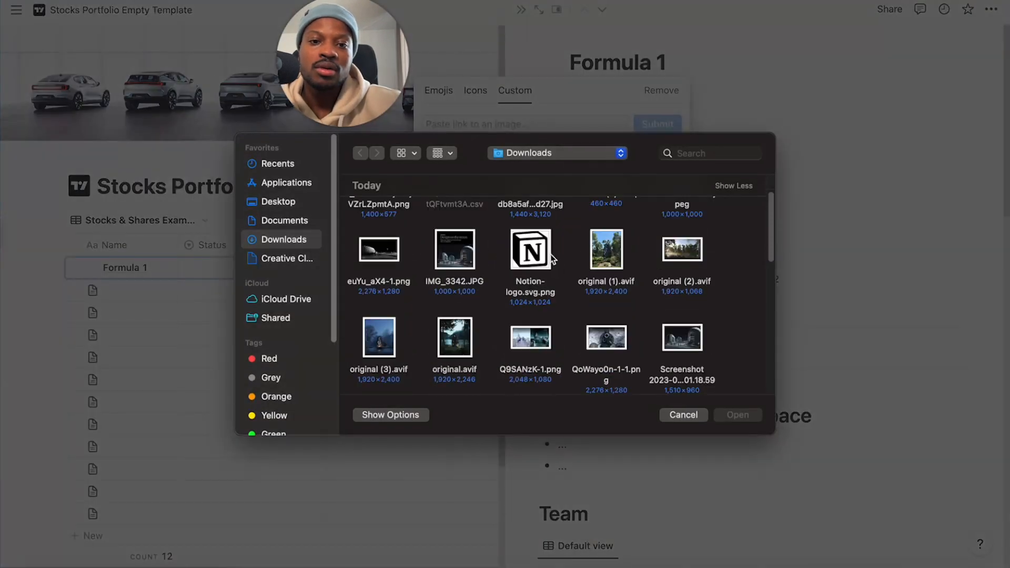
pyautogui.scroll(-2, 551, 256)
pyautogui.doubleClick(592, 313)
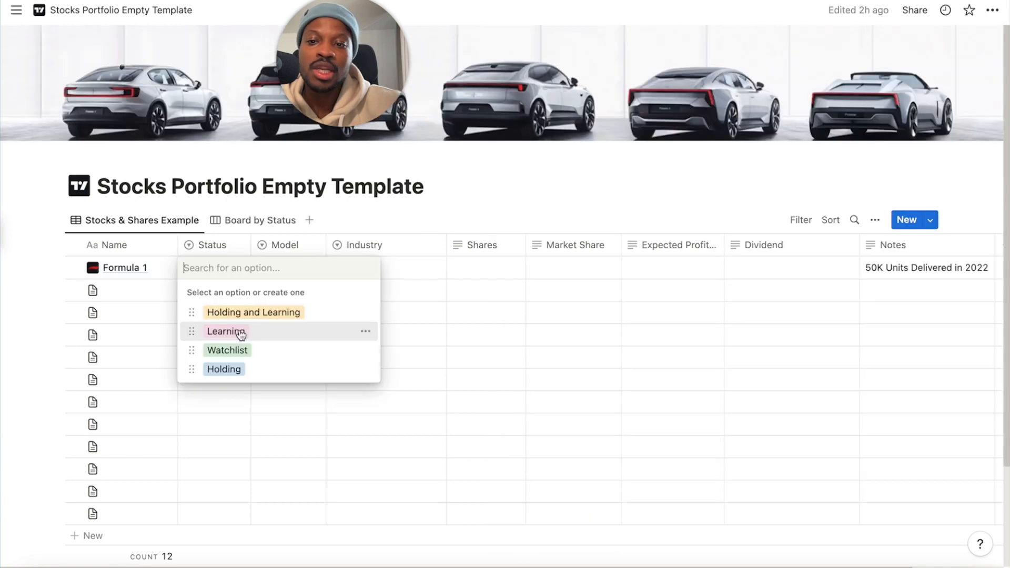
# Set the Formula 1 row's Status to Learning and view its Model options without choosing one.
pyautogui.click(238, 331)
pyautogui.click(282, 279)
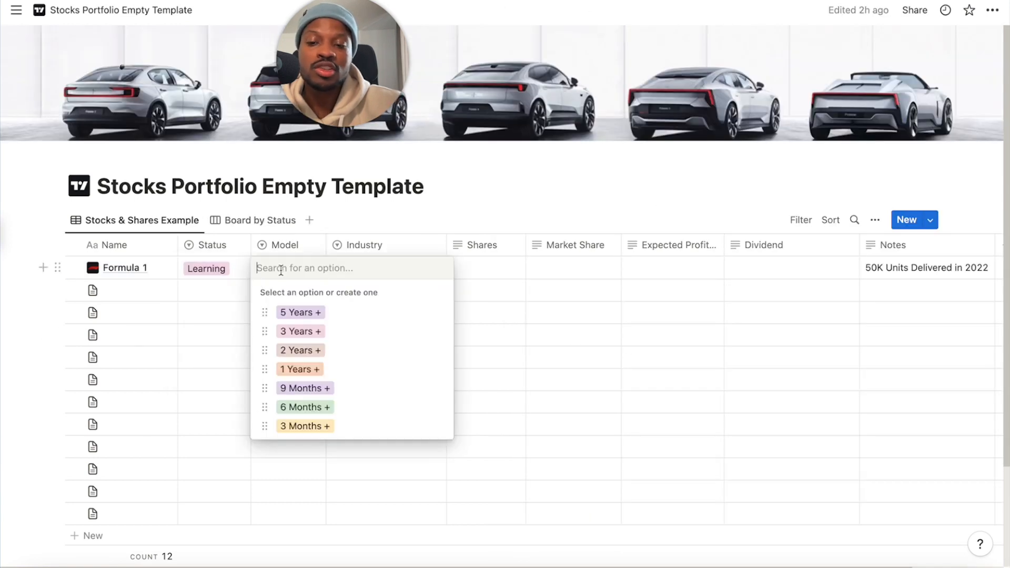
pyautogui.click(363, 211)
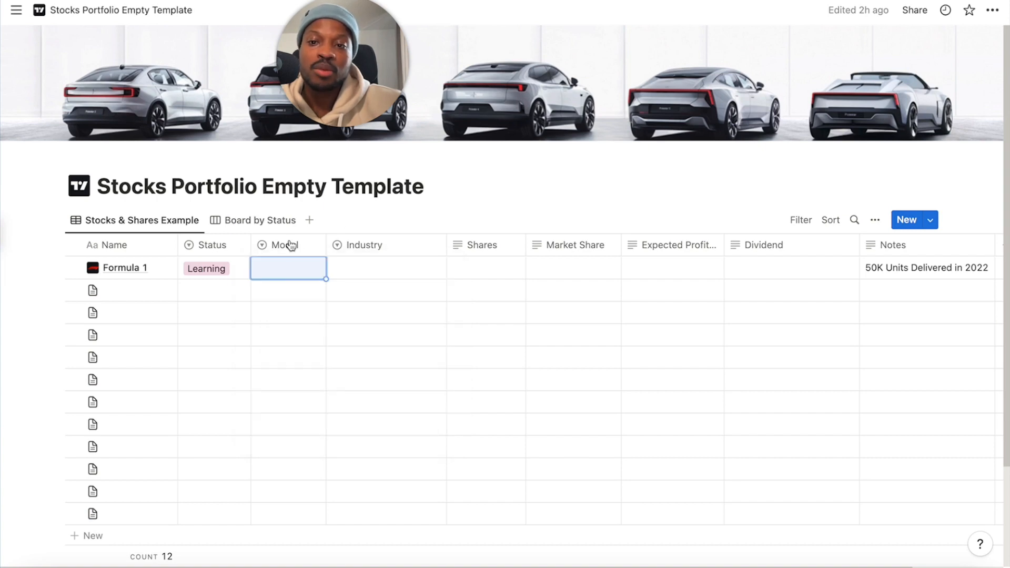
pyautogui.click(281, 274)
pyautogui.click(357, 244)
# Add a new option named Automotive Sport to the Industry property.
pyautogui.click(358, 245)
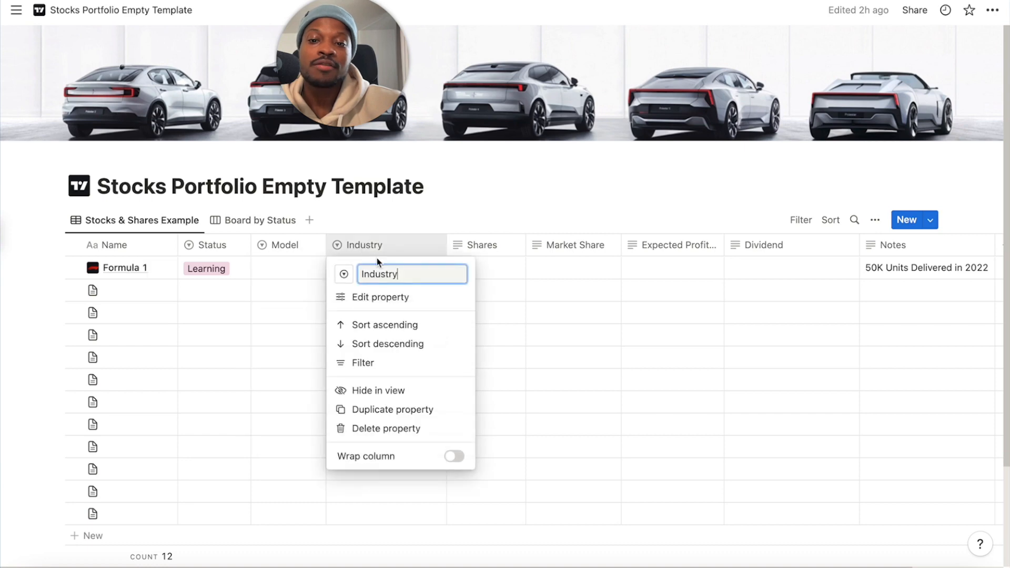
pyautogui.click(396, 297)
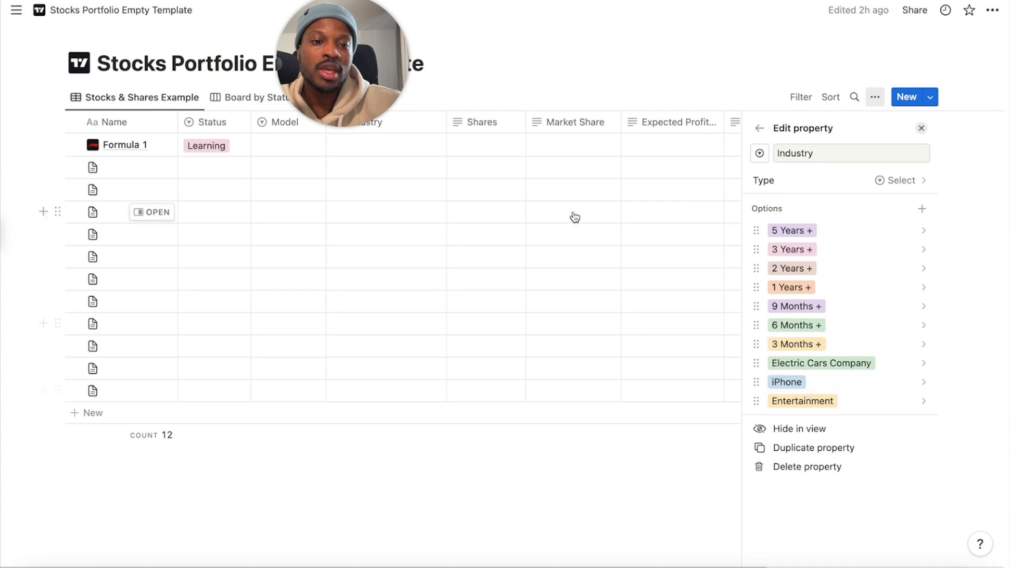
pyautogui.click(922, 209)
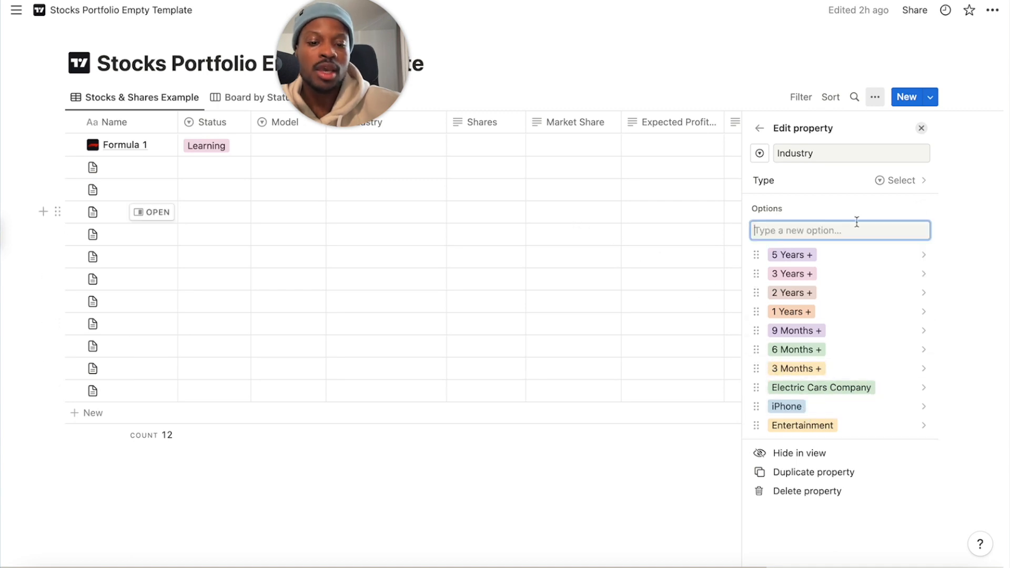
pyautogui.write('Automo')
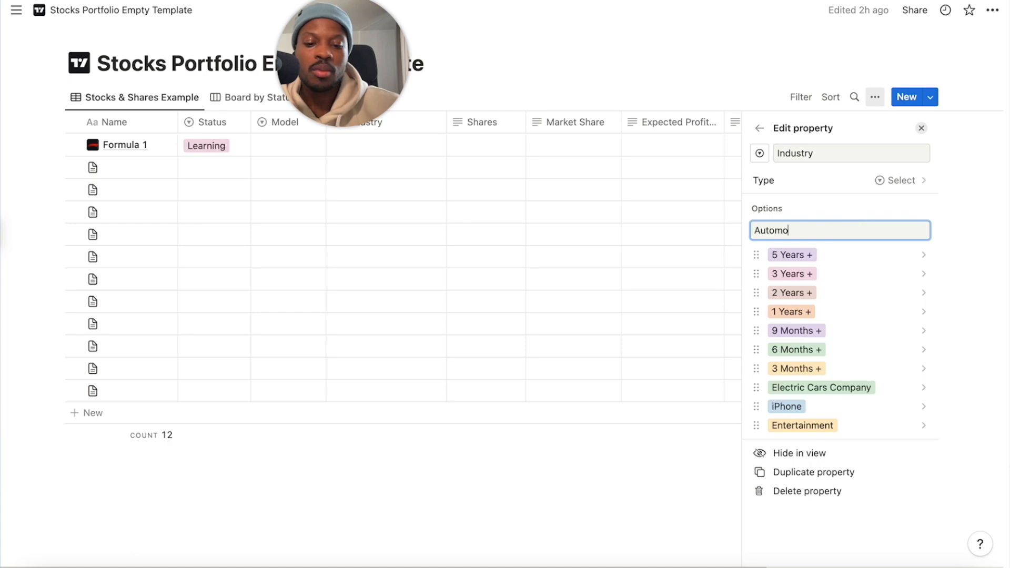
pyautogui.write('tive')
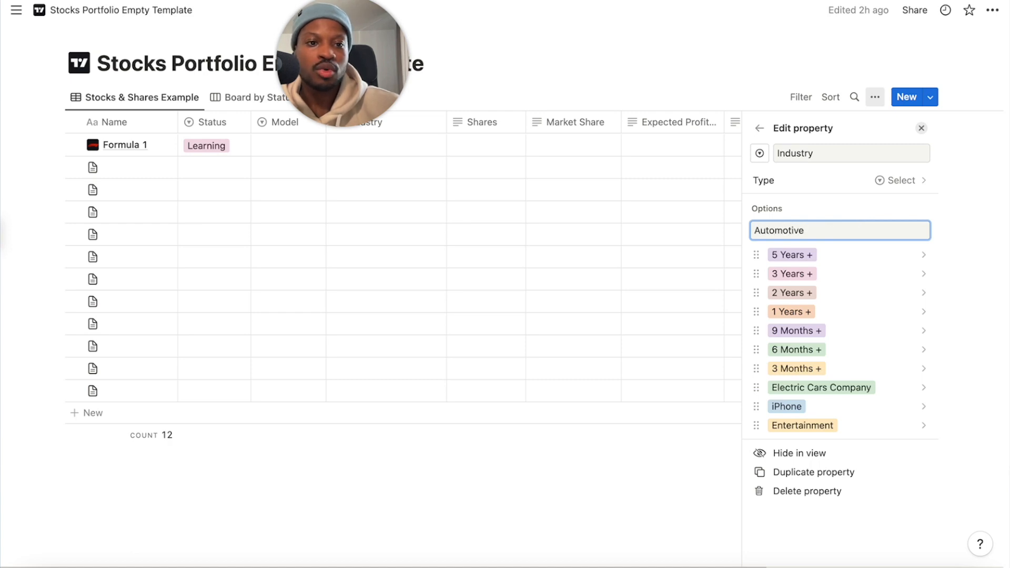
pyautogui.write(' \\S Sport')
pyautogui.press('Return')
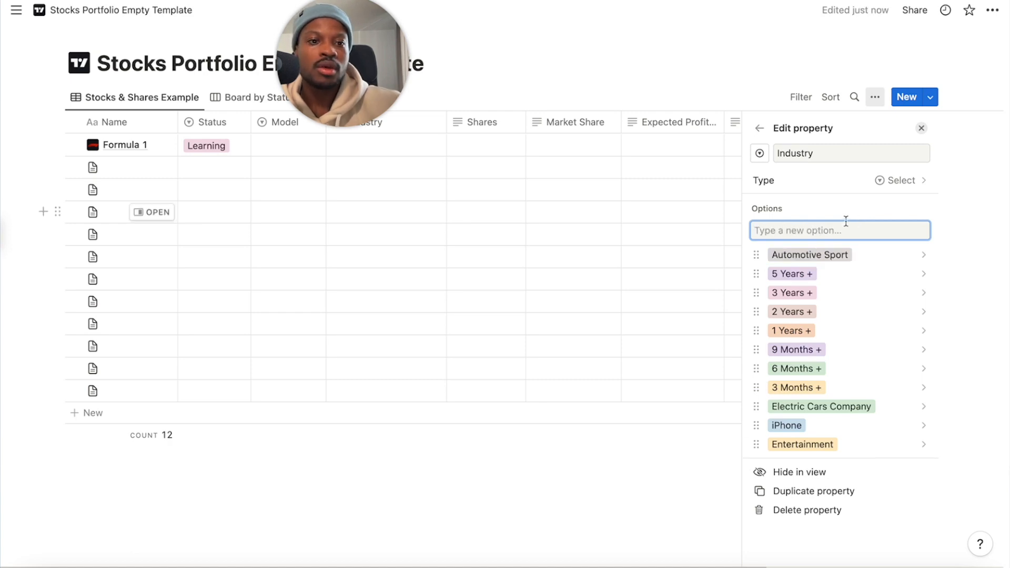
# Set the colour of the Automotive Sport option to green and close the property settings.
pyautogui.click(831, 254)
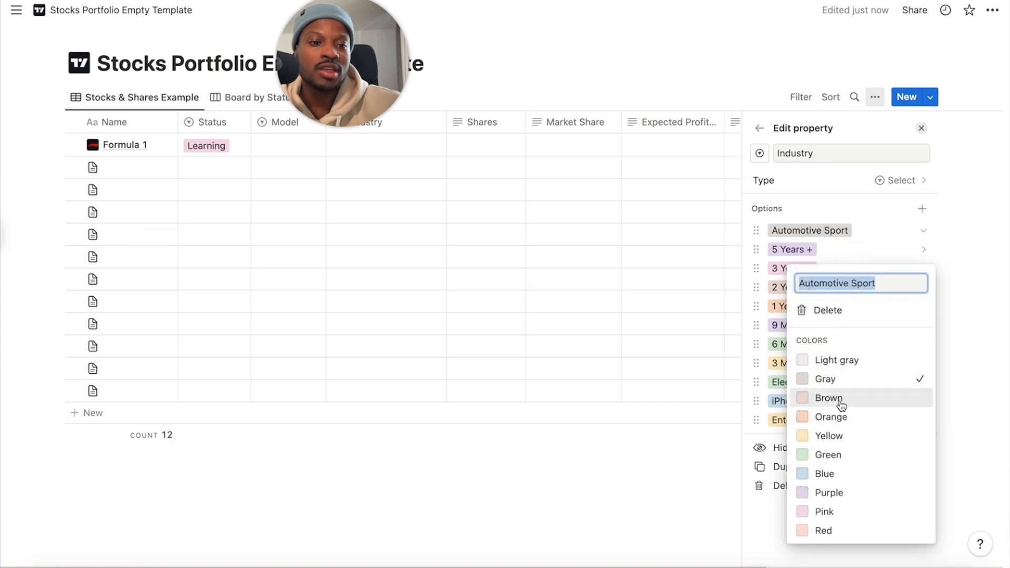
pyautogui.click(832, 454)
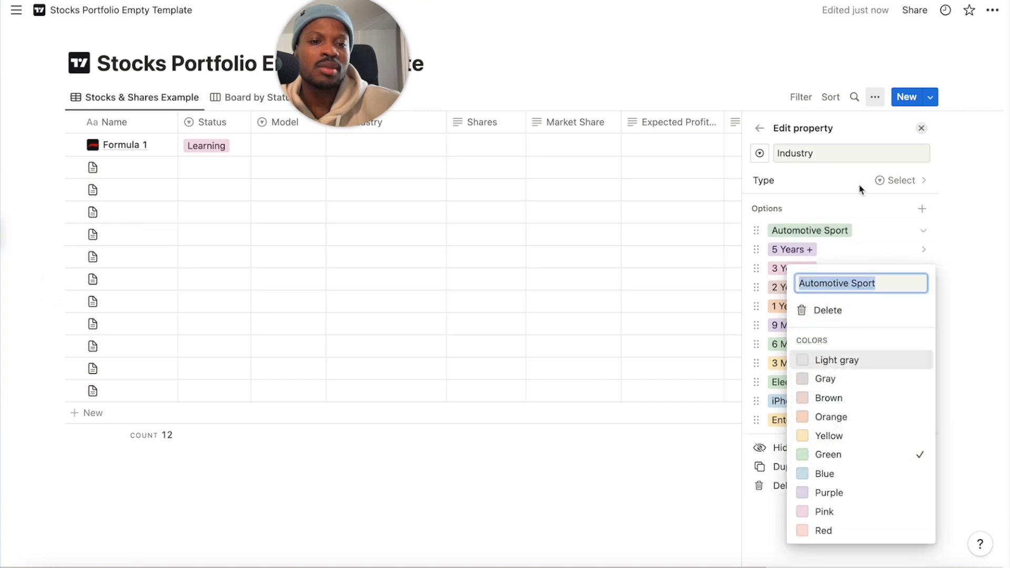
pyautogui.click(863, 121)
# Set the Formula 1 row's Industry to Automotive Sport.
pyautogui.click(368, 145)
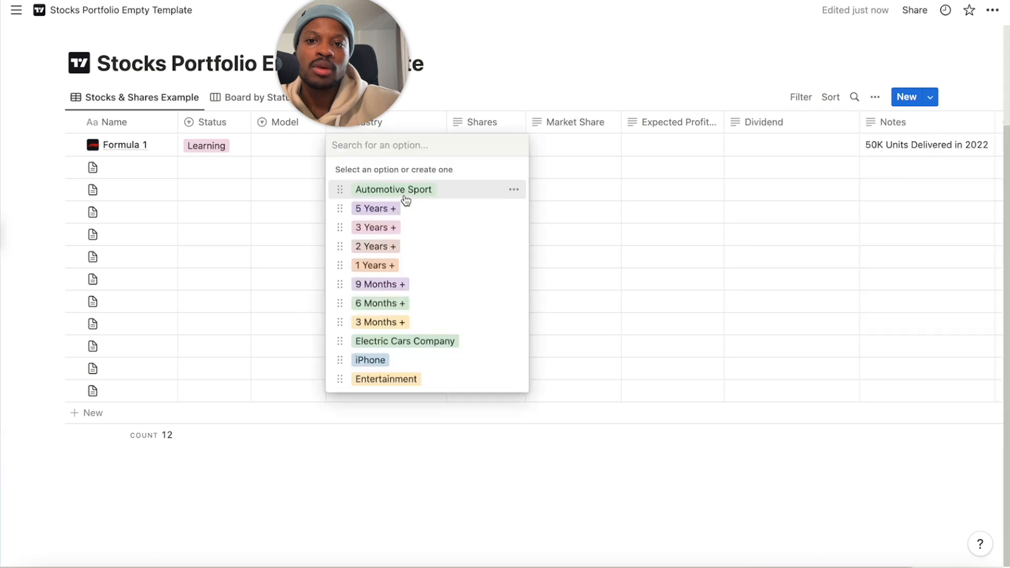
pyautogui.click(404, 196)
pyautogui.moveTo(368, 93); pyautogui.dragTo(540, 49)
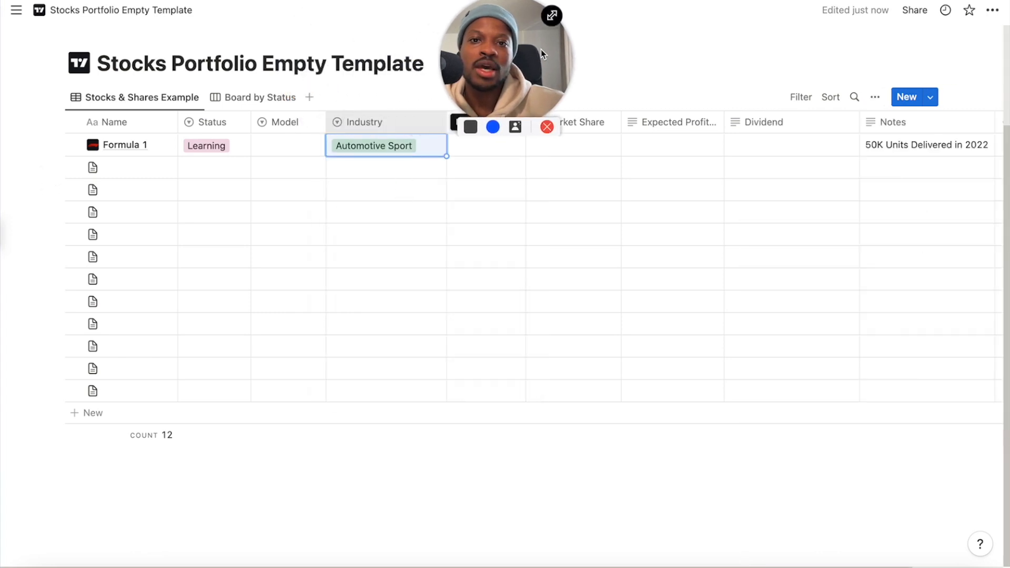
# Enter 1000 as the Shares value of the Formula 1 row.
pyautogui.scroll(3, 485, 266)
pyautogui.click(484, 266)
pyautogui.write('1000')
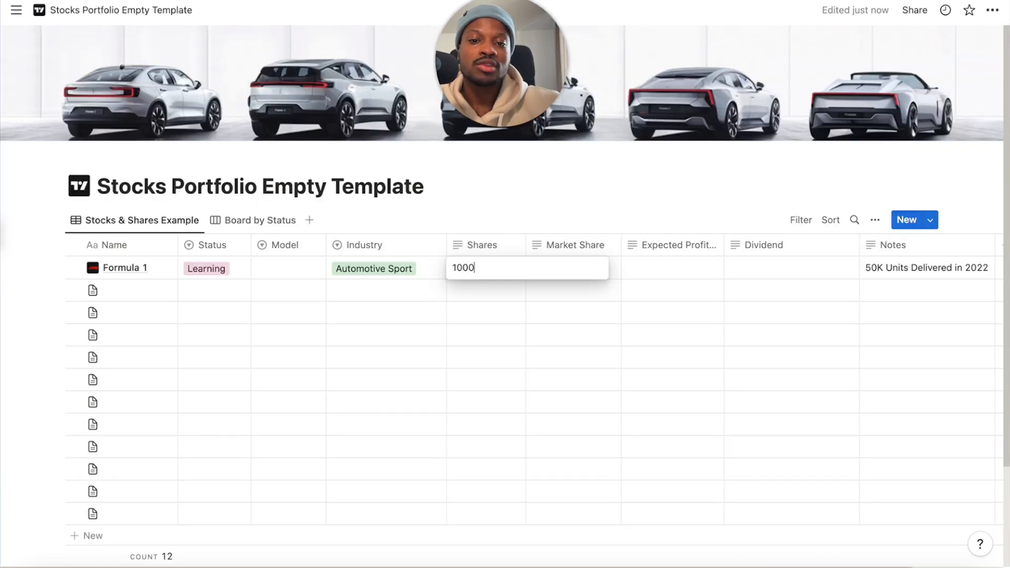
pyautogui.click(493, 223)
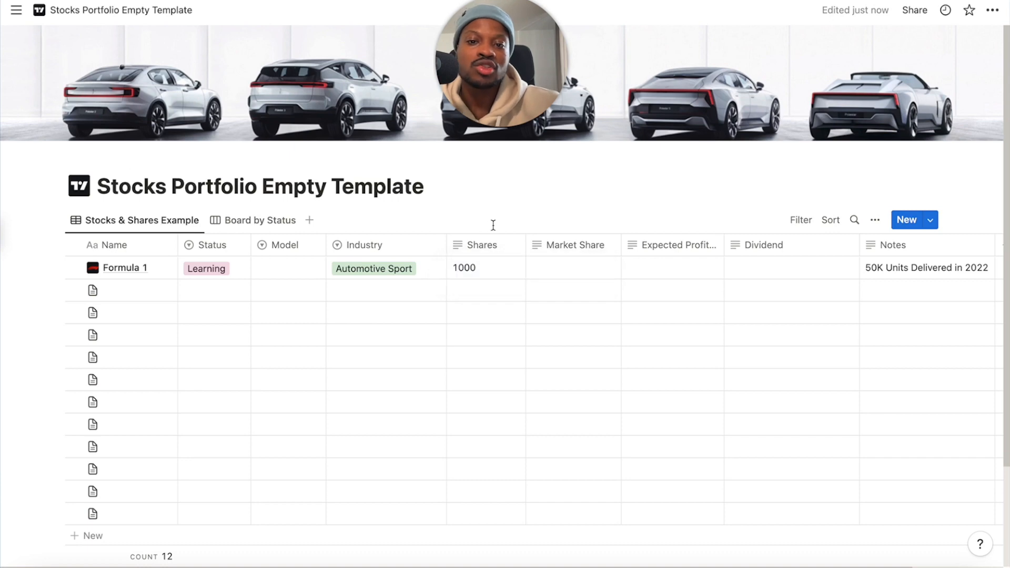
# Set the Formula 1 row's Shares to 0.
pyautogui.click(493, 266)
pyautogui.doubleClick(494, 266)
pyautogui.write('0')
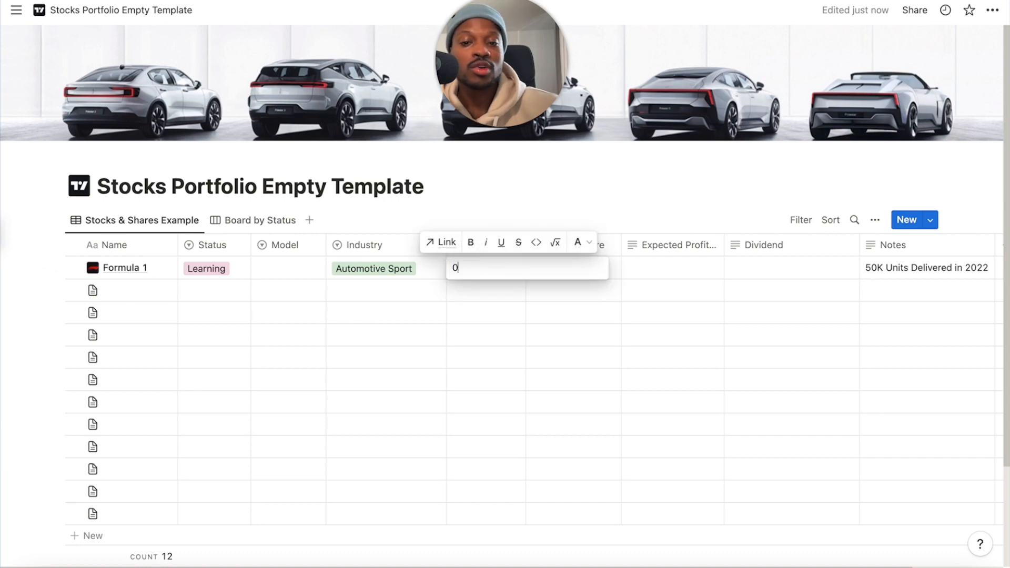
pyautogui.press('Return')
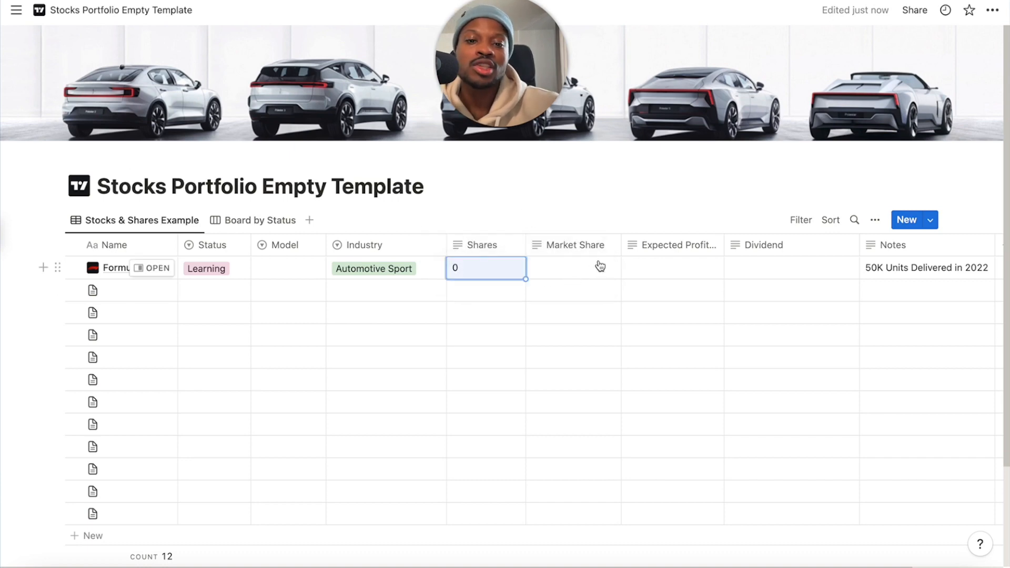
pyautogui.click(560, 274)
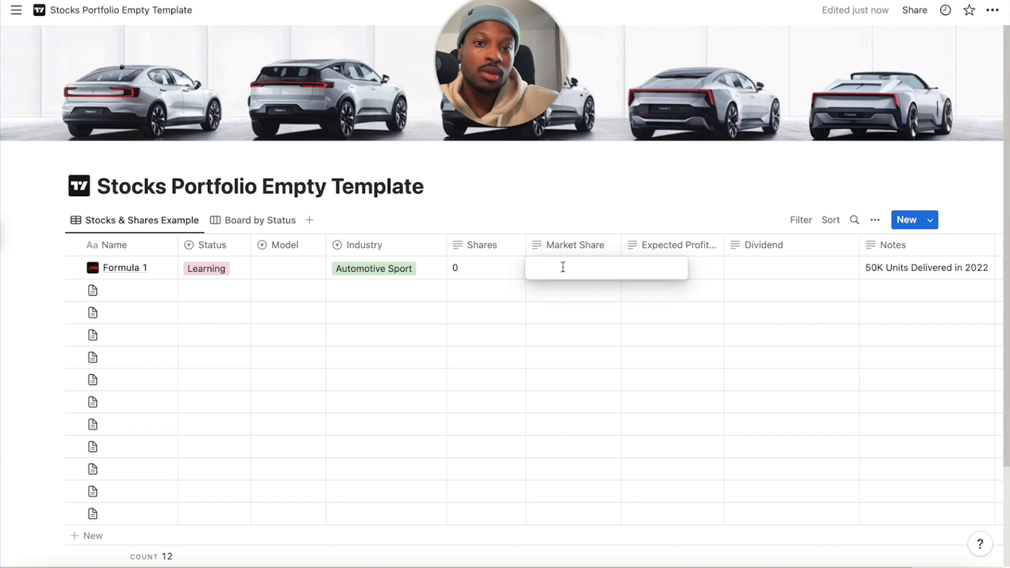
pyautogui.press('Escape')
pyautogui.click(581, 264)
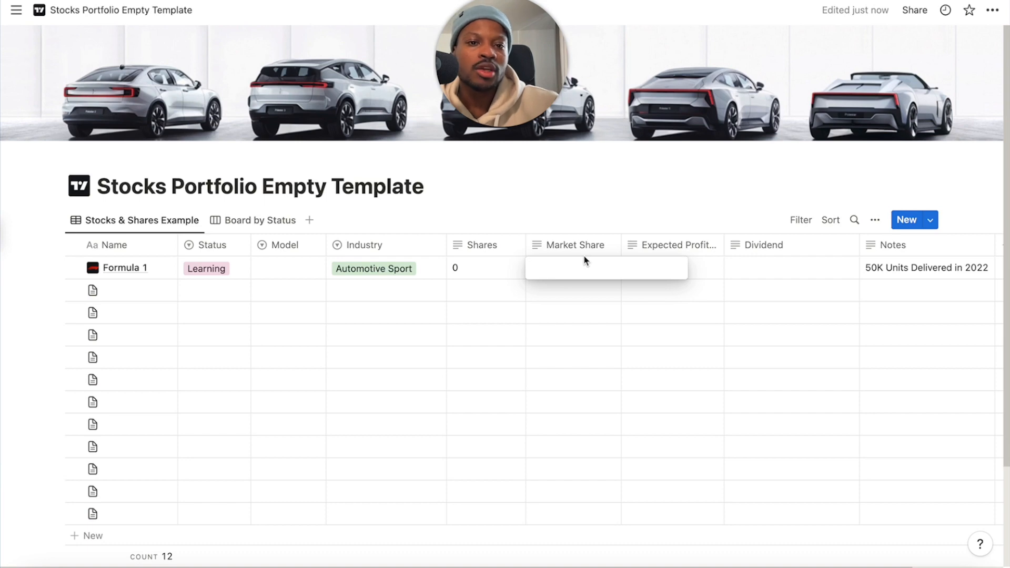
pyautogui.press('Escape')
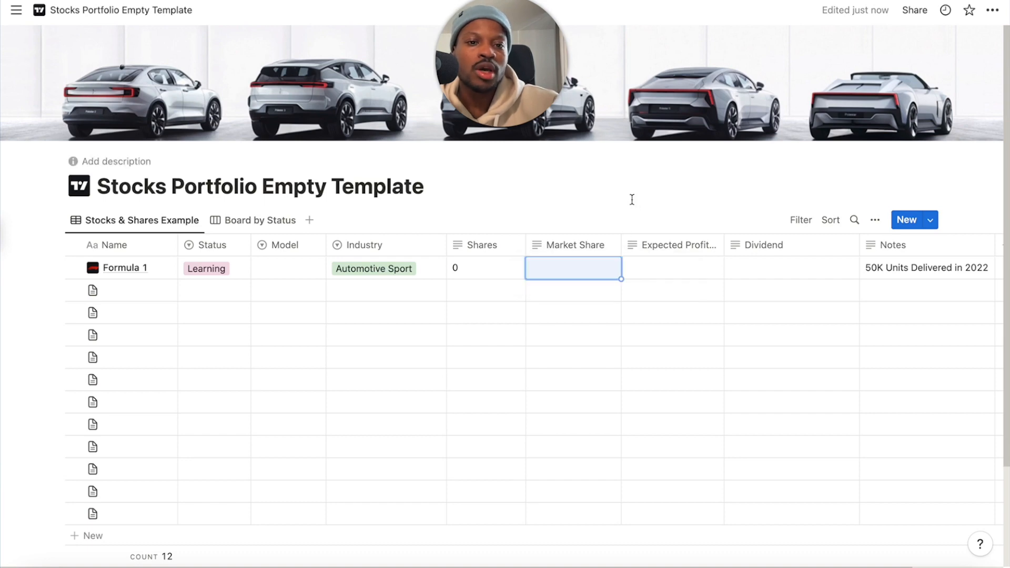
pyautogui.click(679, 271)
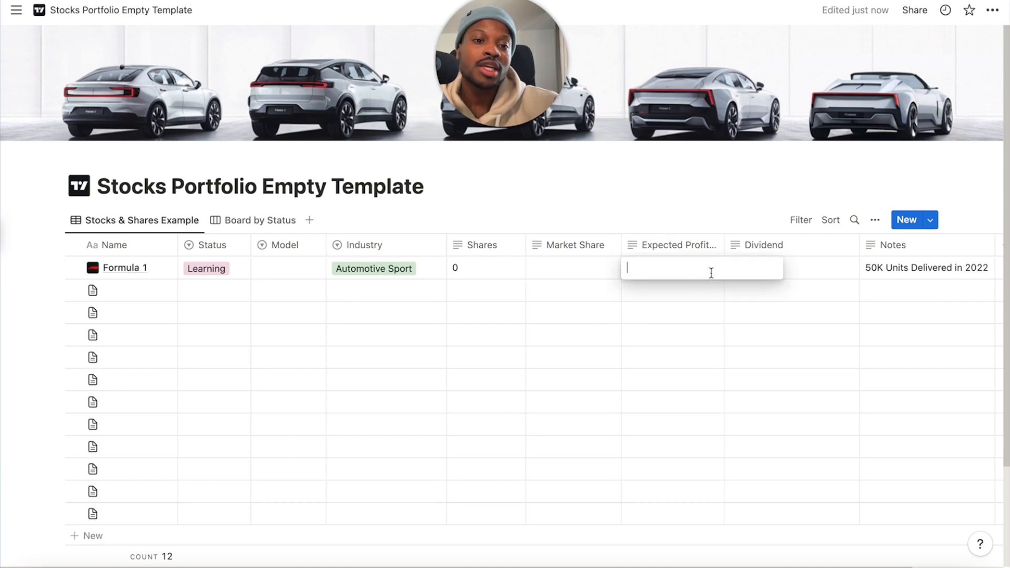
pyautogui.click(802, 274)
pyautogui.click(808, 269)
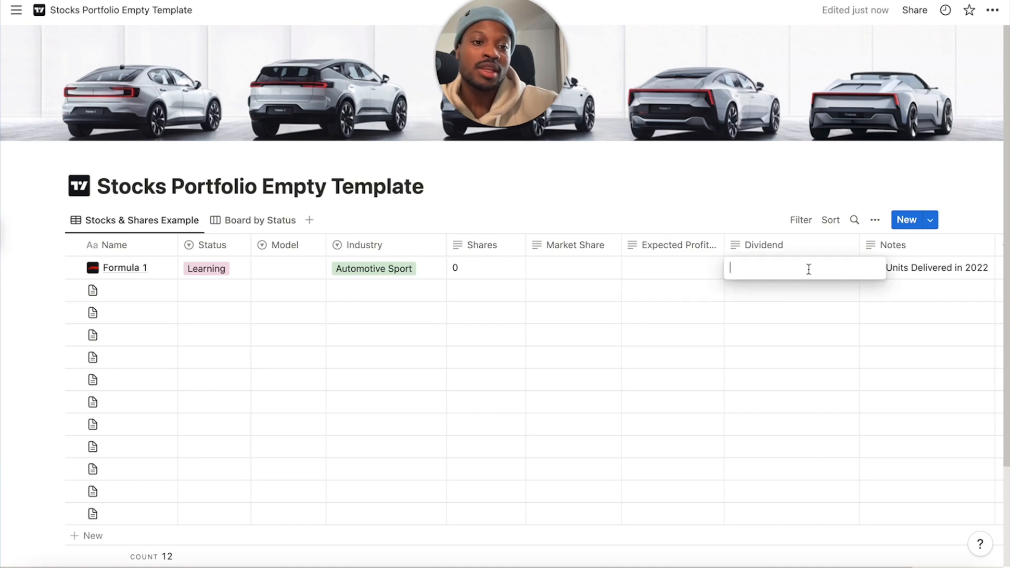
# Replace the Formula 1 row's Notes text with "Netflix Series".
pyautogui.tripleClick(930, 270)
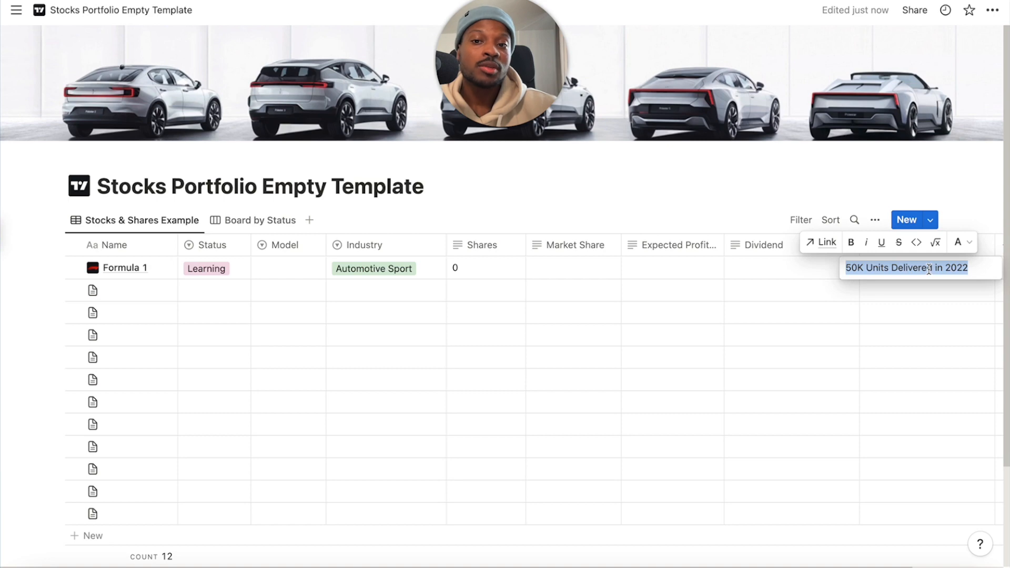
pyautogui.write('Netflix Series')
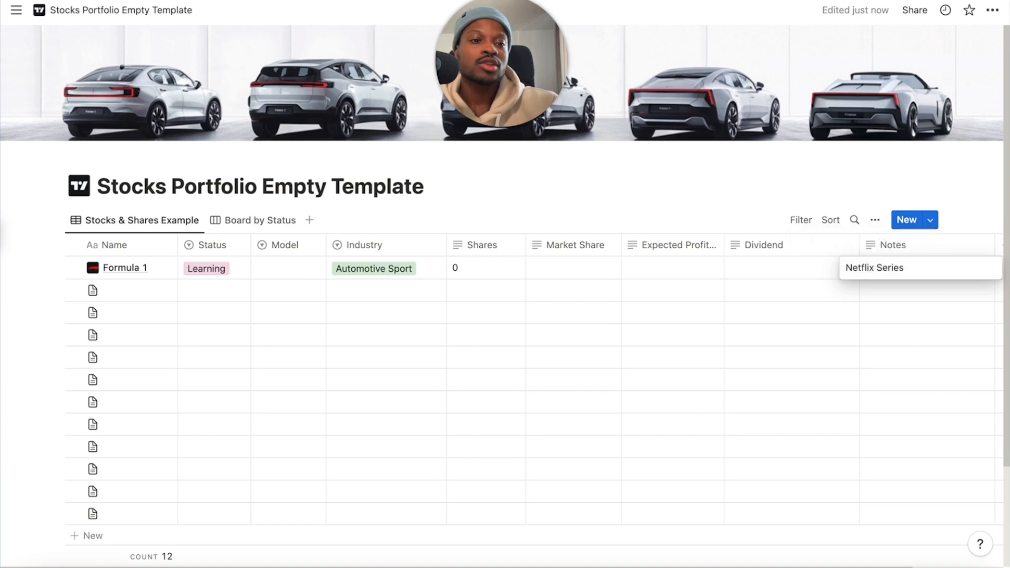
pyautogui.press('Escape')
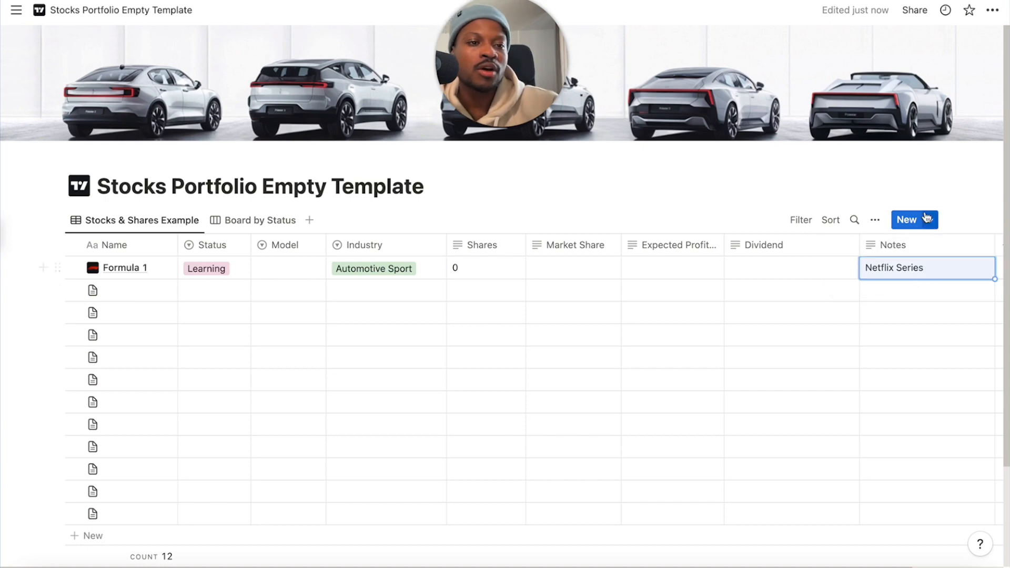
pyautogui.click(713, 187)
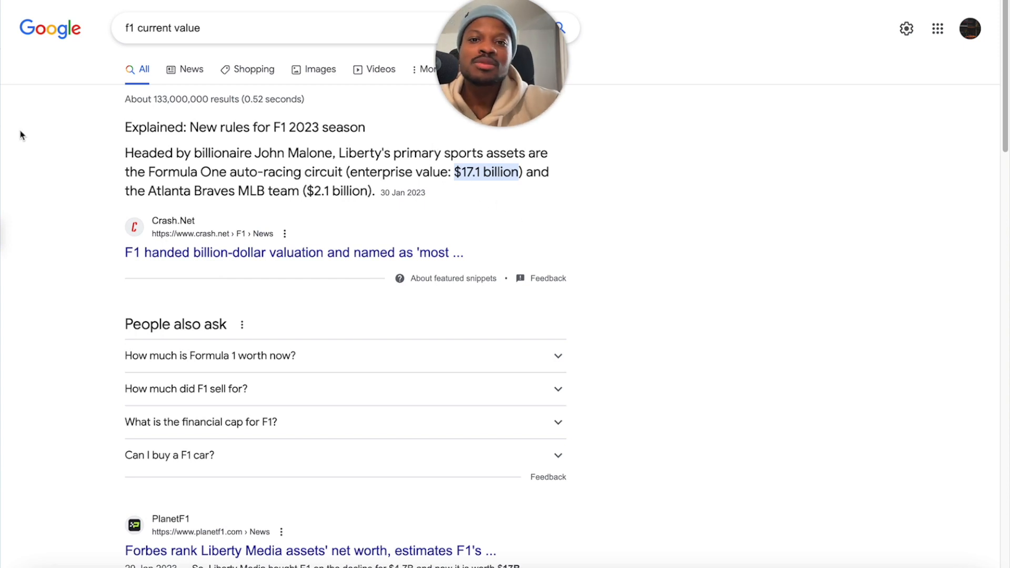
# Leave the Google results, return to the Notion portfolio page, and switch to the Monument website to look through its best stories.
pyautogui.moveTo(2, 135)
pyautogui.click(129, 108)
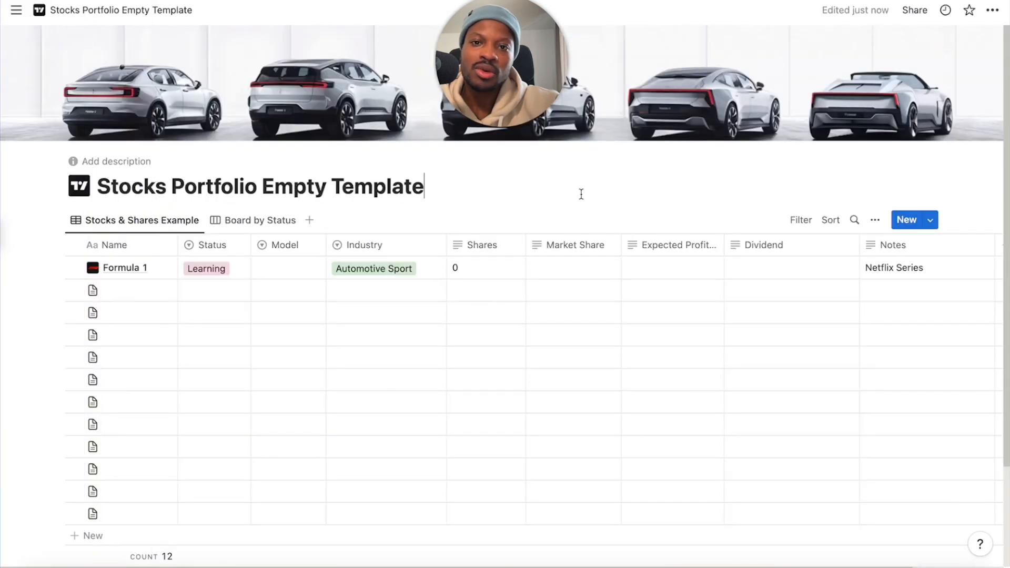
pyautogui.moveTo(2, 135)
pyautogui.click(78, 132)
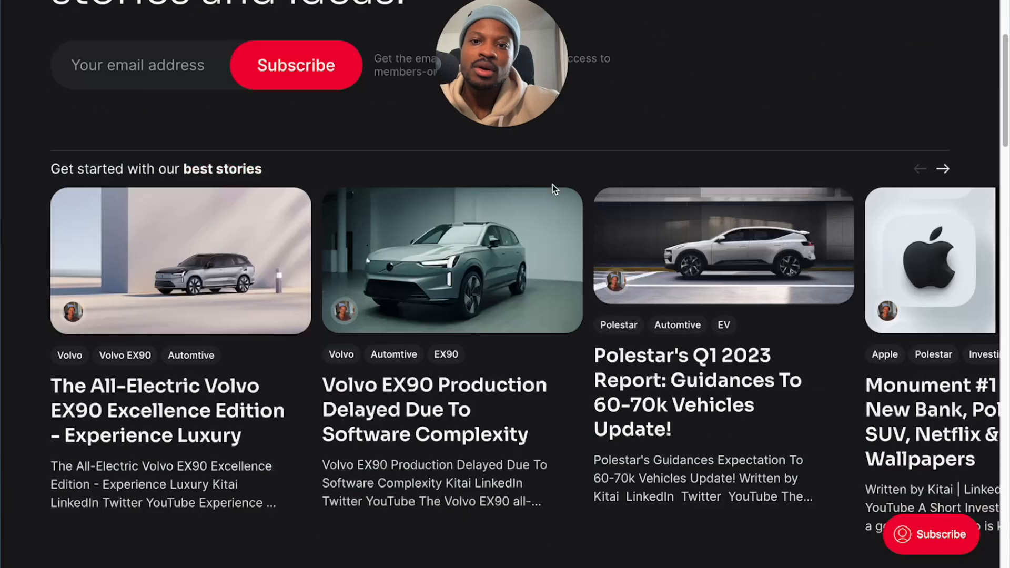
pyautogui.scroll(-4, 207, 228)
pyautogui.scroll(1, 381, 237)
pyautogui.scroll(5, 382, 236)
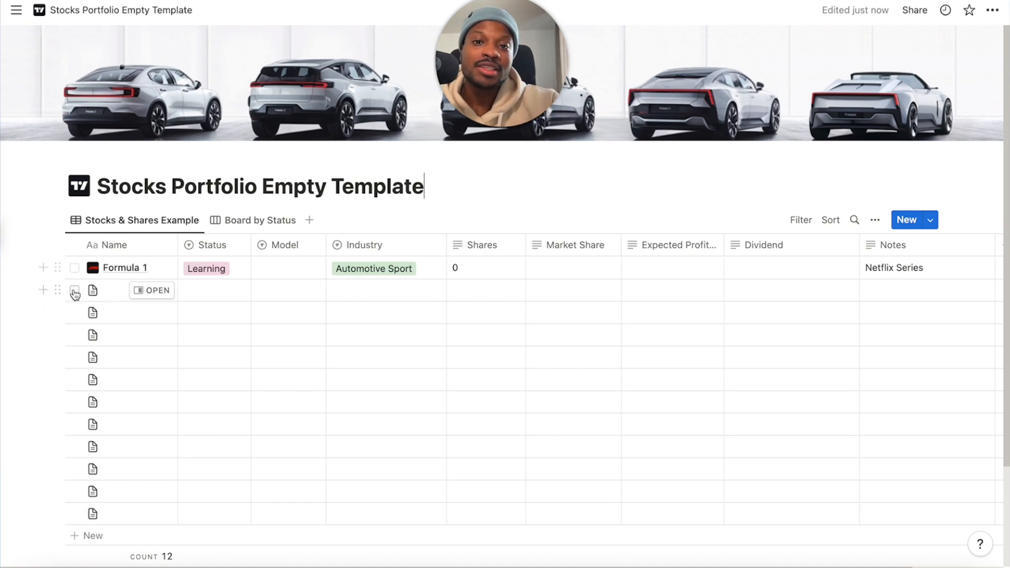
# Open the Status column's property settings in the Stocks Portfolio Empty Template.
pyautogui.click(238, 246)
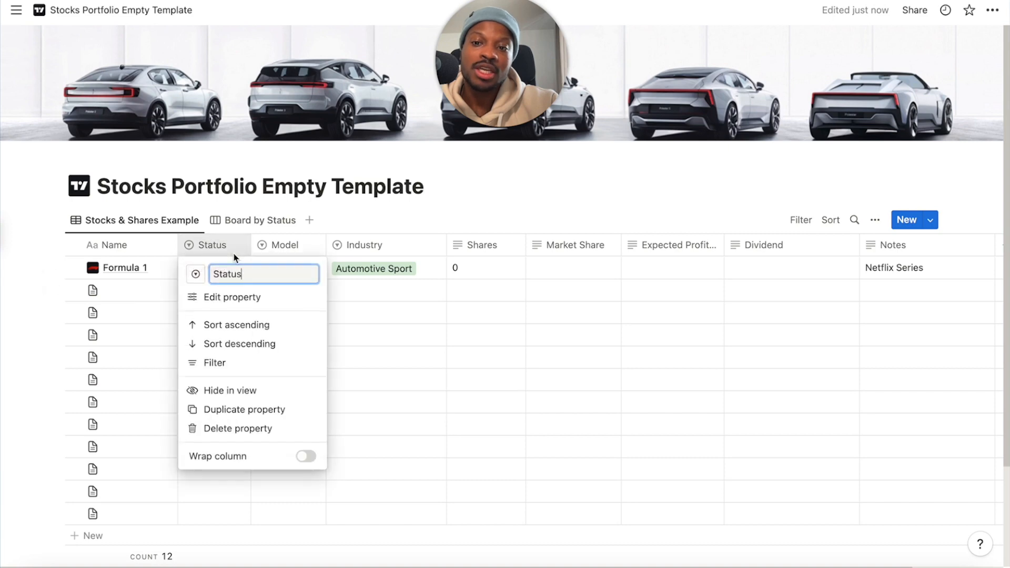
pyautogui.click(251, 301)
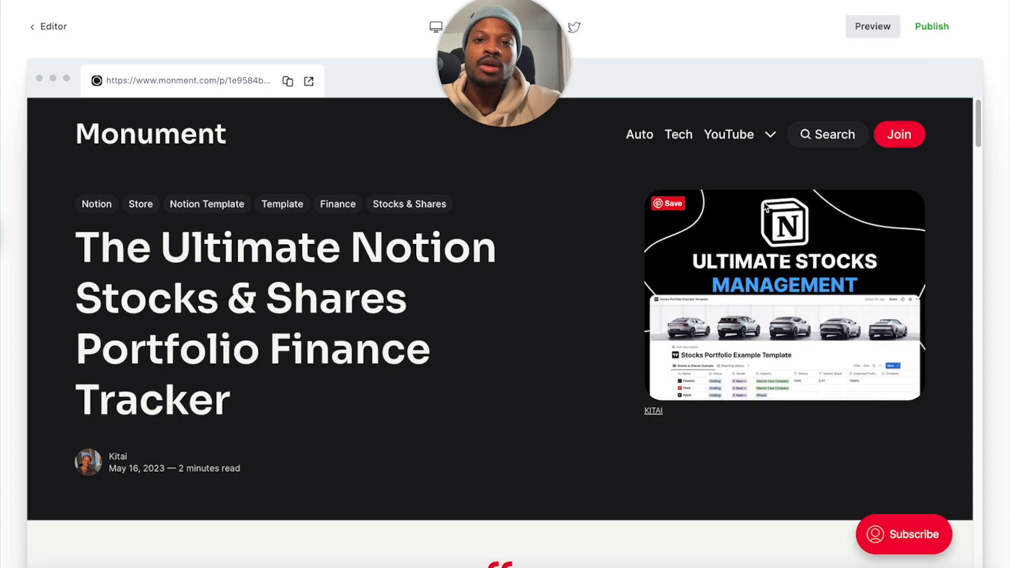
# Open the Stocks & Shares Portfolio Finance Tracker's download page from the Monument article preview and look through its description and ratings.
pyautogui.scroll(-5, 766, 207)
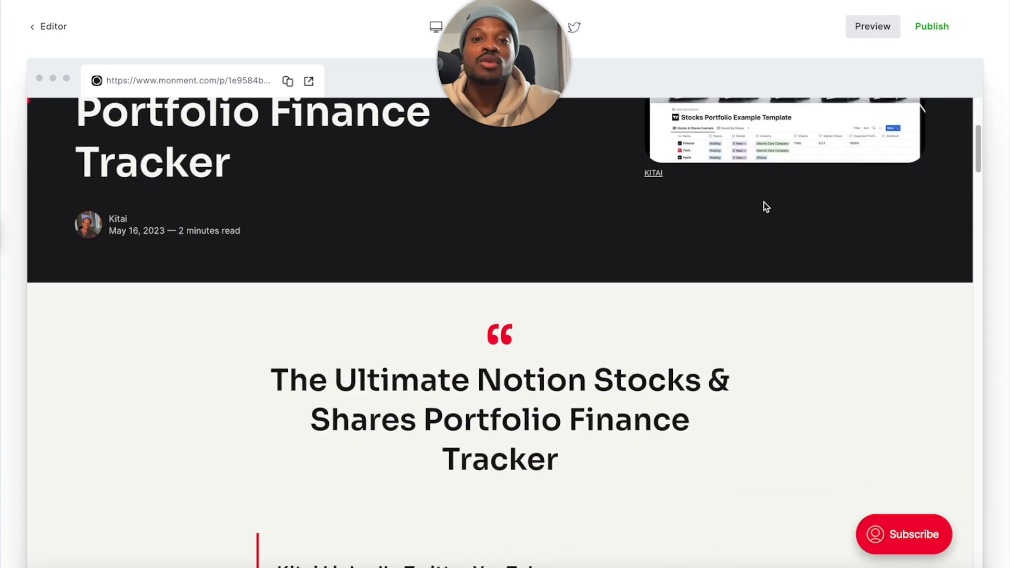
pyautogui.scroll(-12, 766, 207)
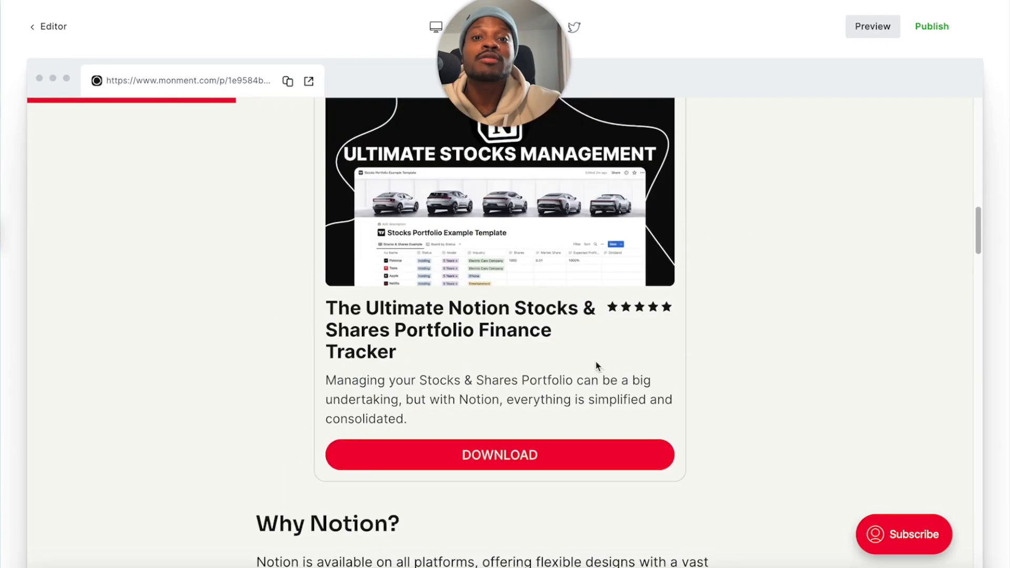
pyautogui.scroll(1, 597, 367)
pyautogui.scroll(1, 589, 482)
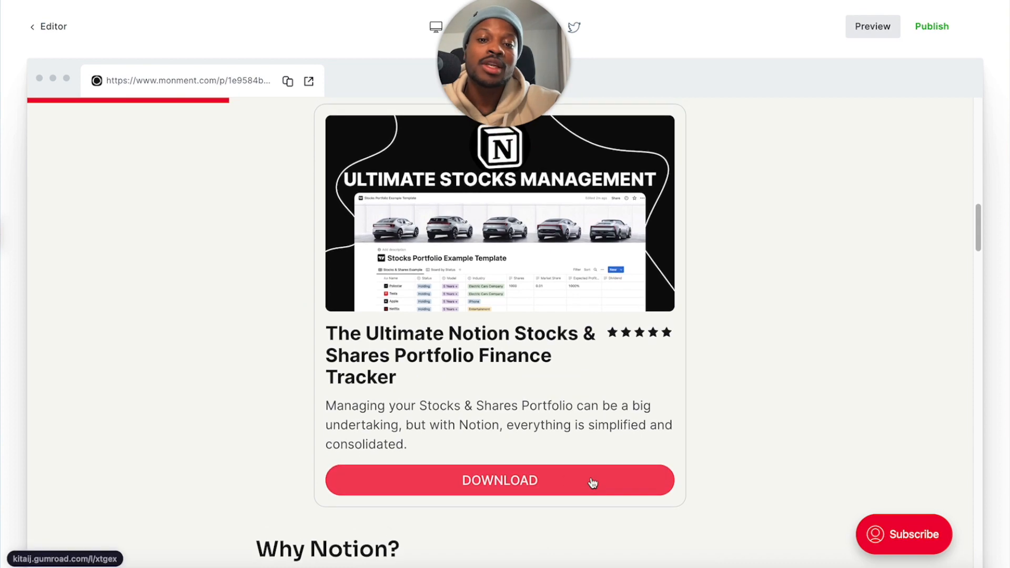
pyautogui.click(539, 492)
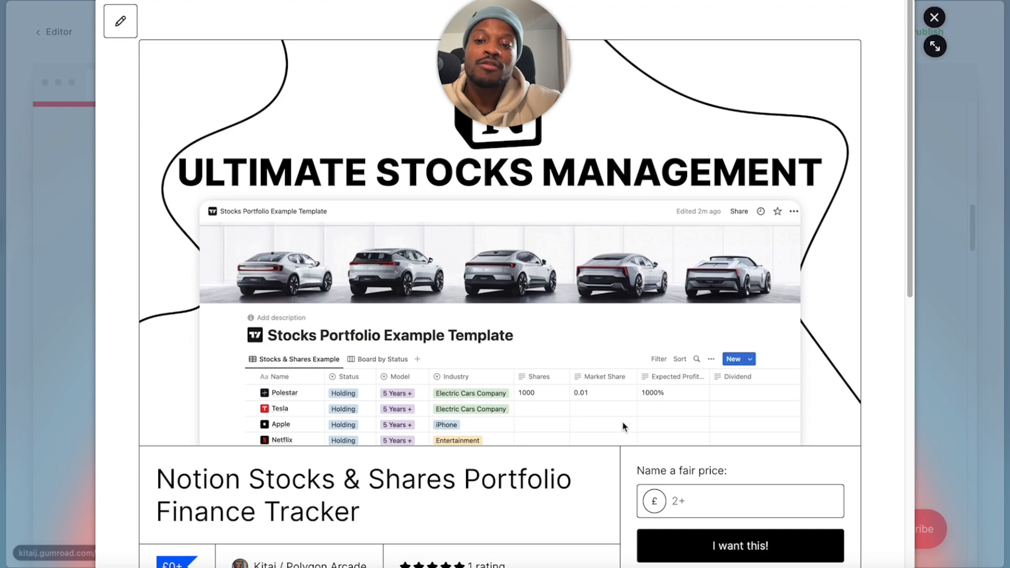
pyautogui.scroll(-6, 607, 414)
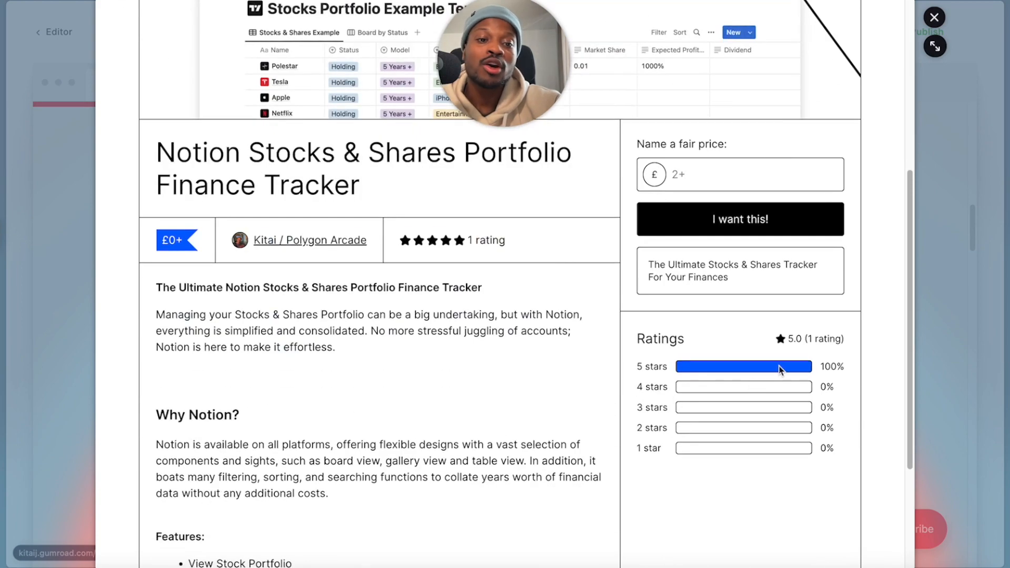
pyautogui.scroll(6, 598, 320)
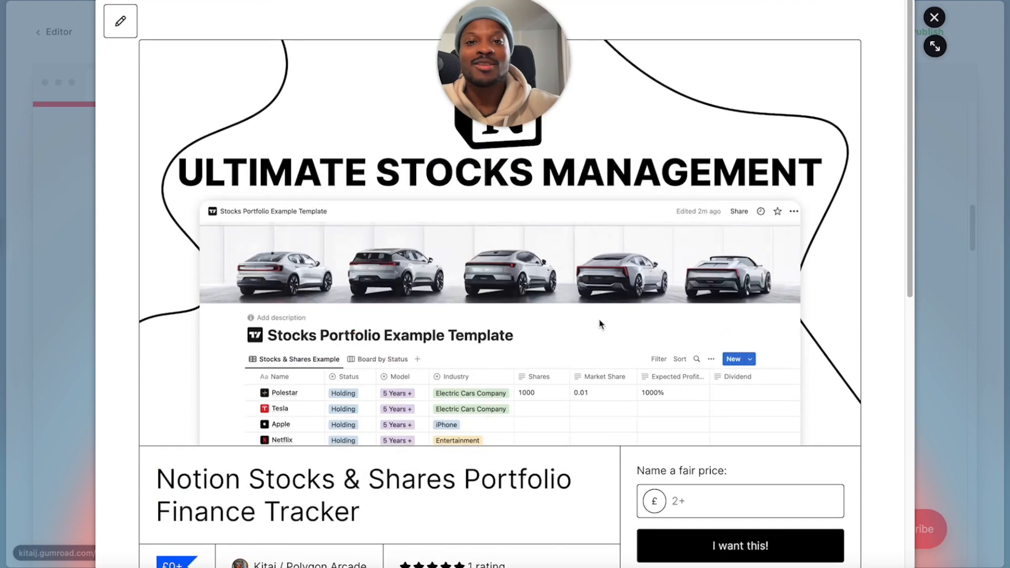